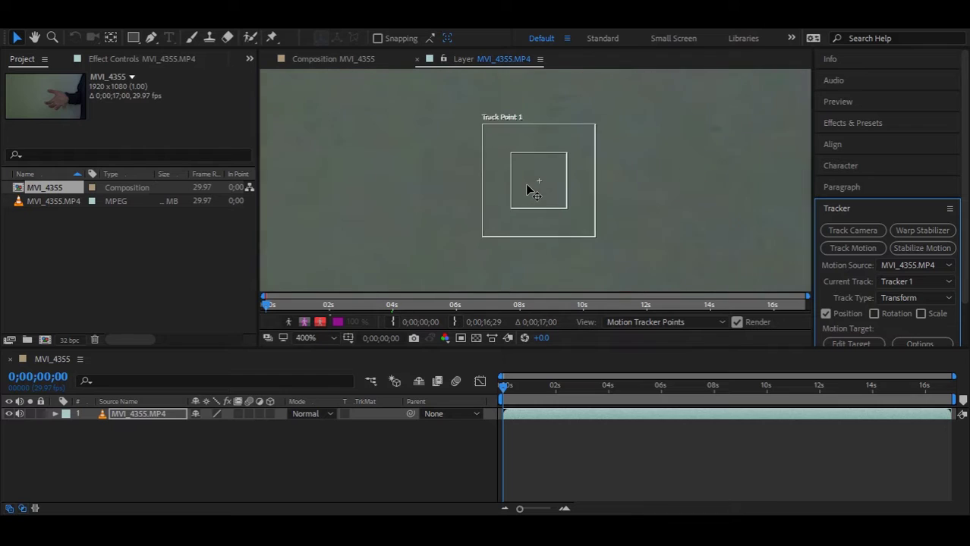
Place Track Point 1 on the index fingertip in the first frame of the clip
scroll(538, 212, down, 2)
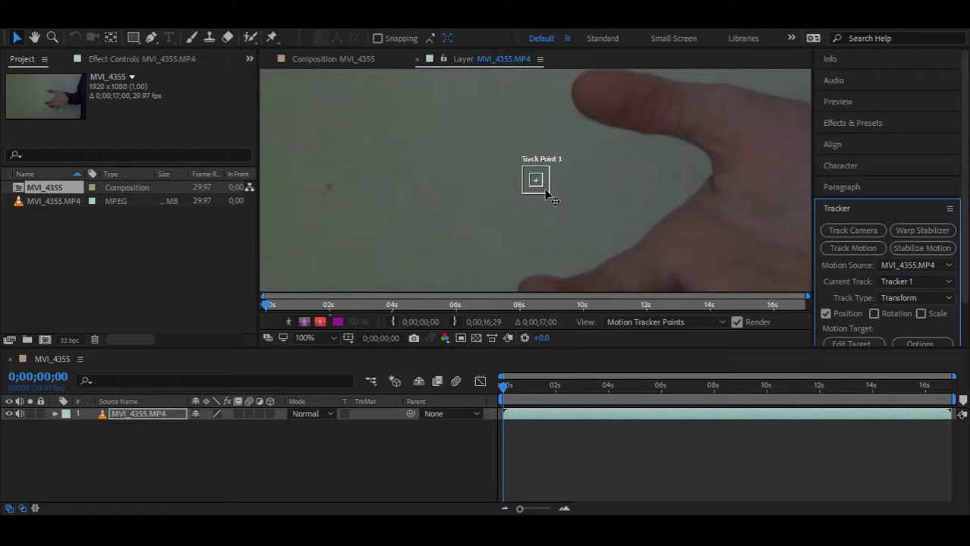
drag(546, 194, 559, 112)
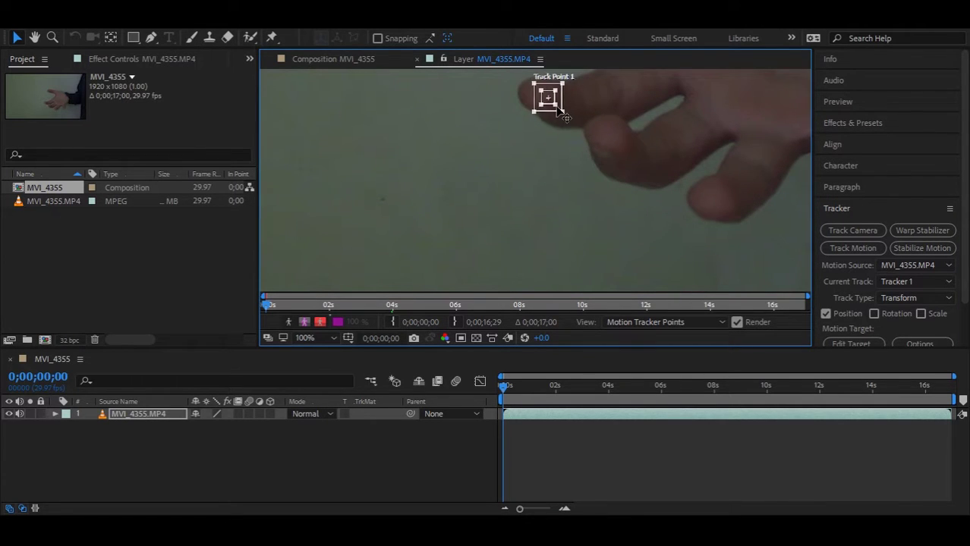
scroll(564, 139, down, 2)
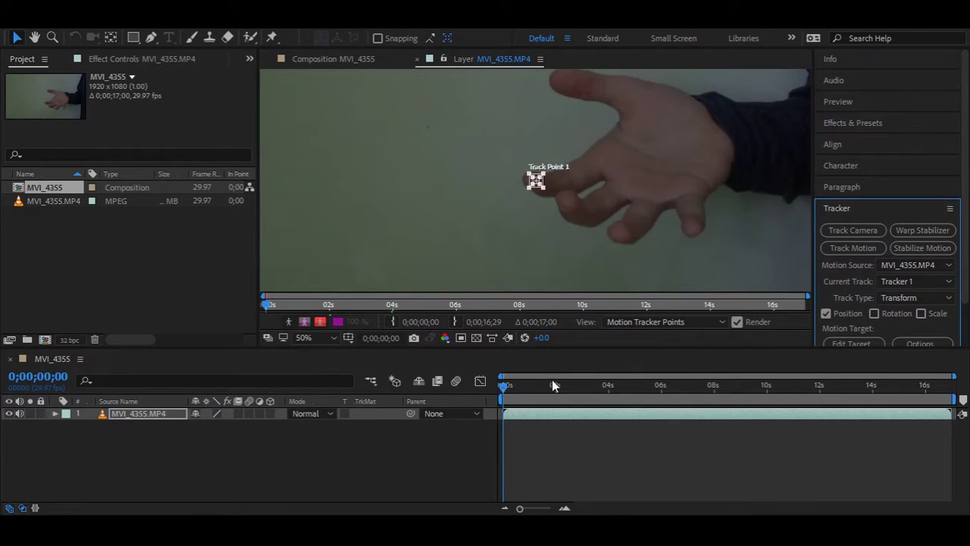
drag(505, 389, 328, 404)
drag(581, 163, 558, 256)
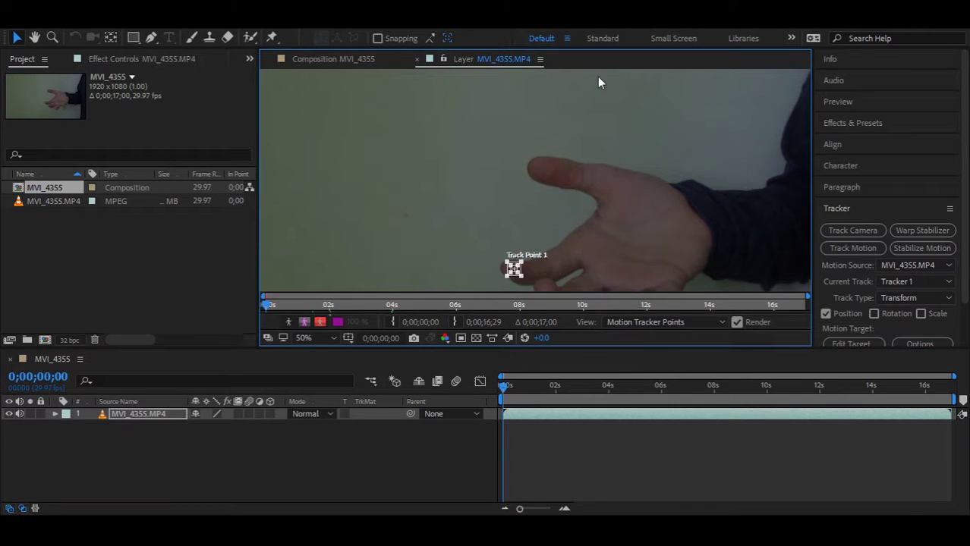
Enable rotation tracking, then place Track Point 2 on the thumb tip and enlarge its regions to enclose it
click(874, 313)
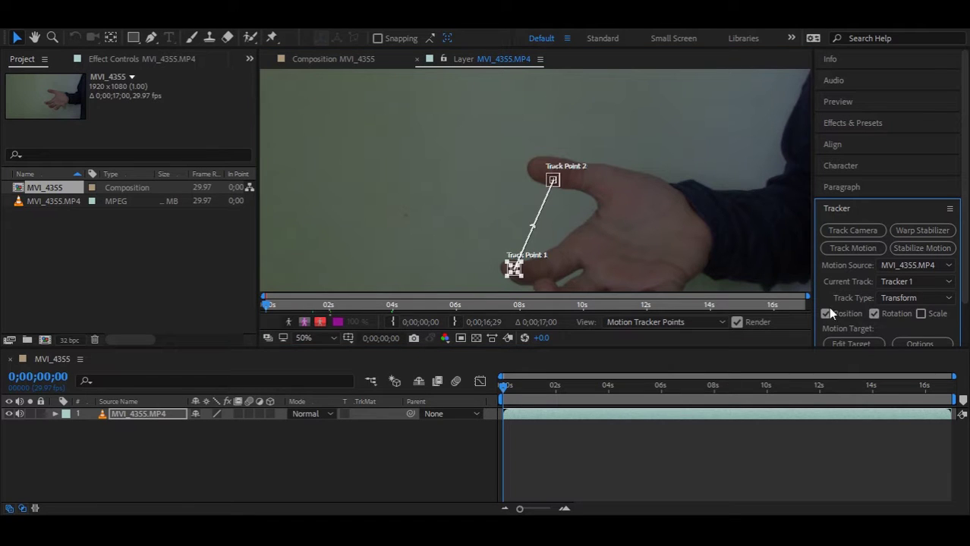
scroll(561, 182, up, 1)
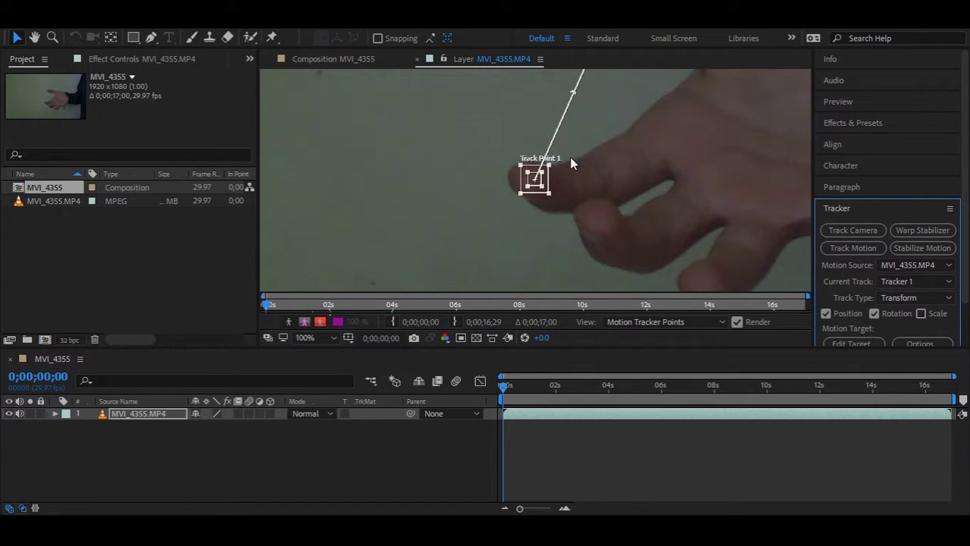
key(space)
drag(604, 115, 571, 310)
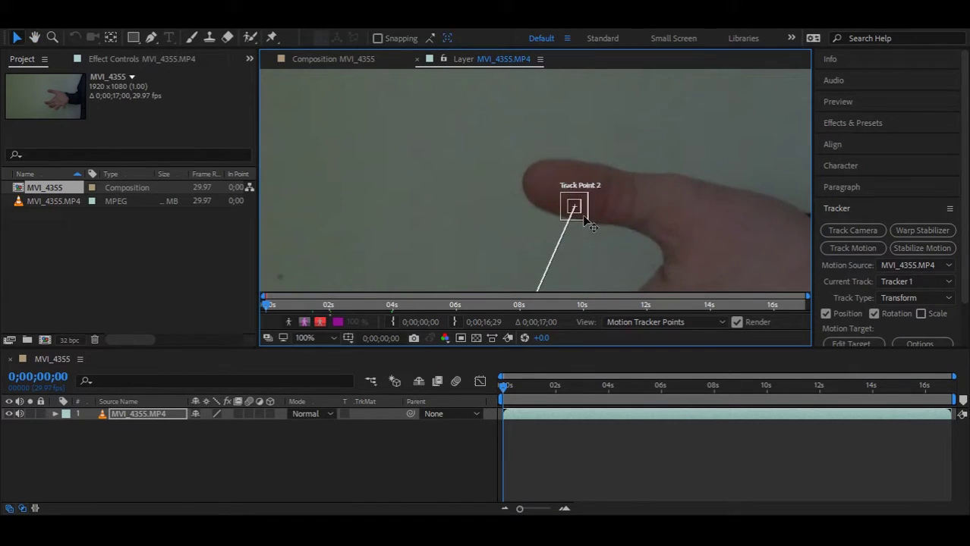
mouse_move(584, 225)
mouse_down()
mouse_move(560, 198)
mouse_move(565, 215)
mouse_move(586, 219)
mouse_move(575, 211)
mouse_up()
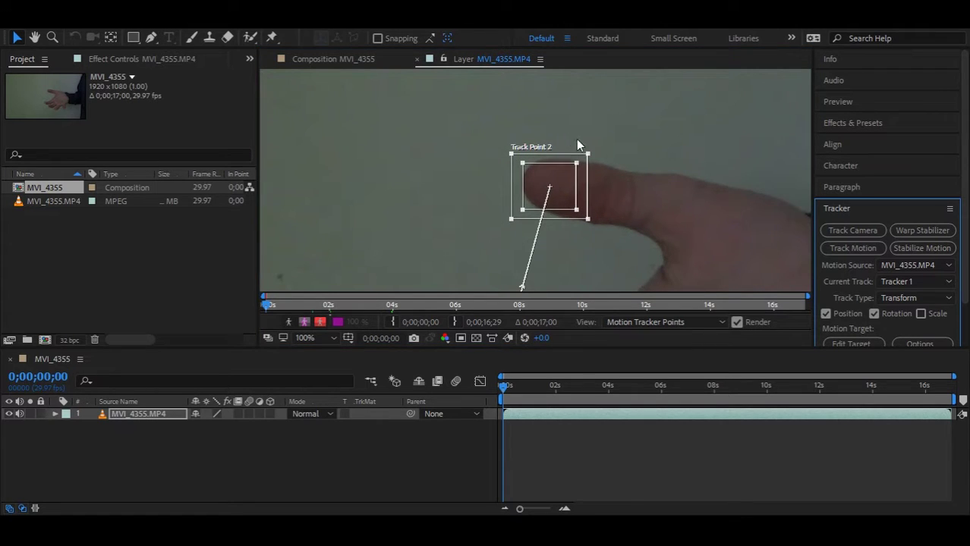
Enlarge the feature and search regions of Track Point 1 to enclose the index fingertip
click(627, 223)
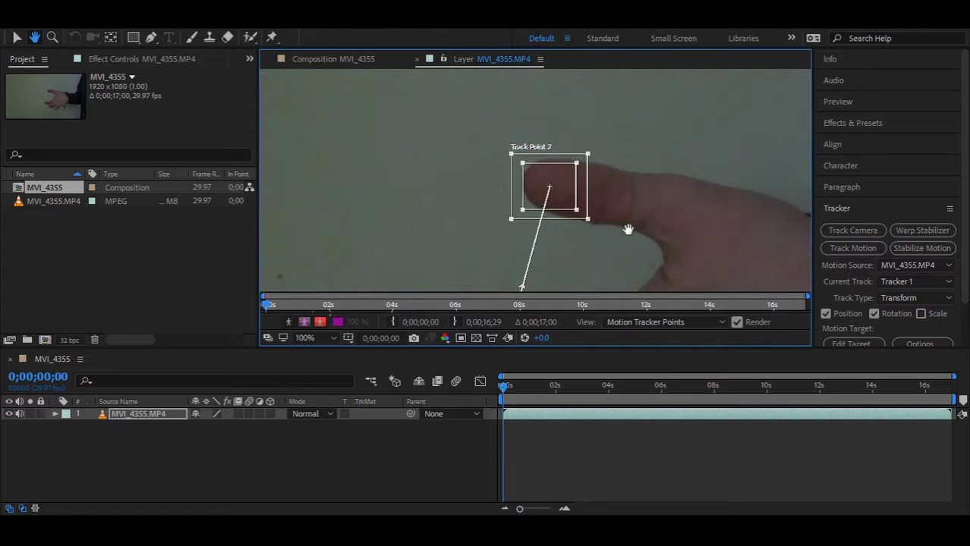
drag(683, 217, 729, 101)
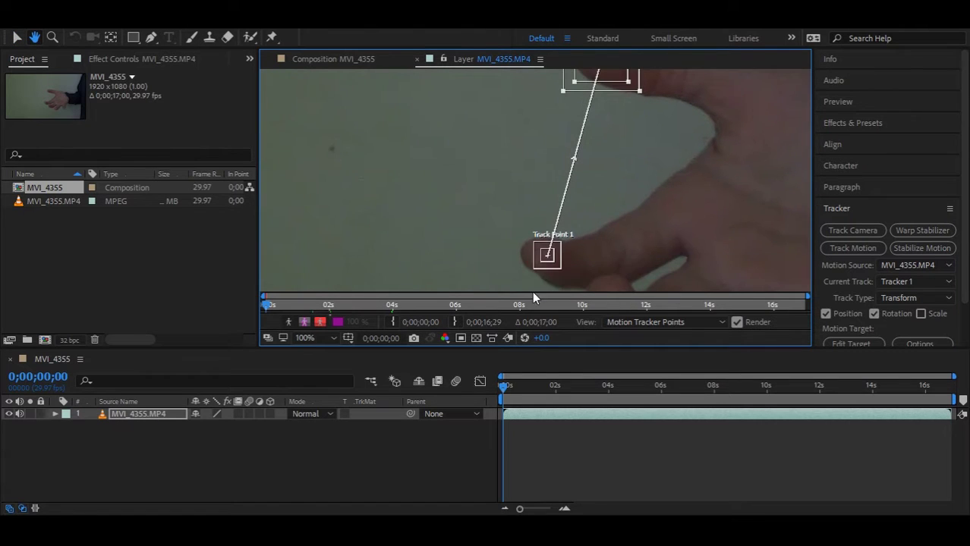
key(space)
drag(583, 256, 535, 232)
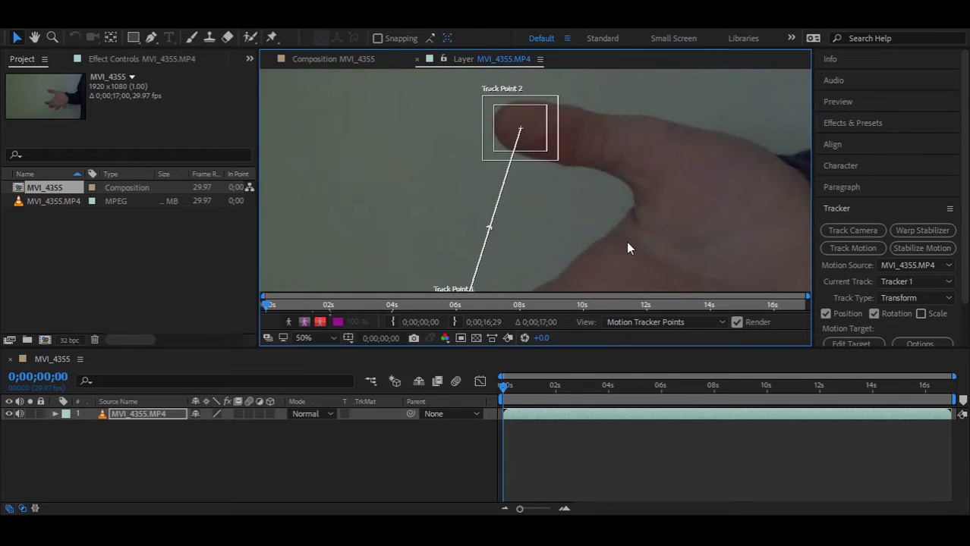
scroll(626, 242, down, 2)
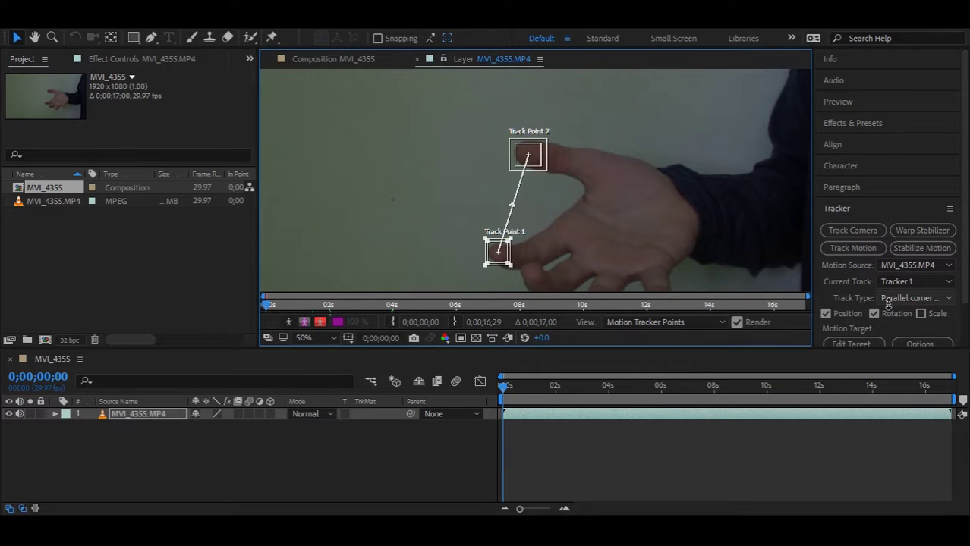
click(889, 304)
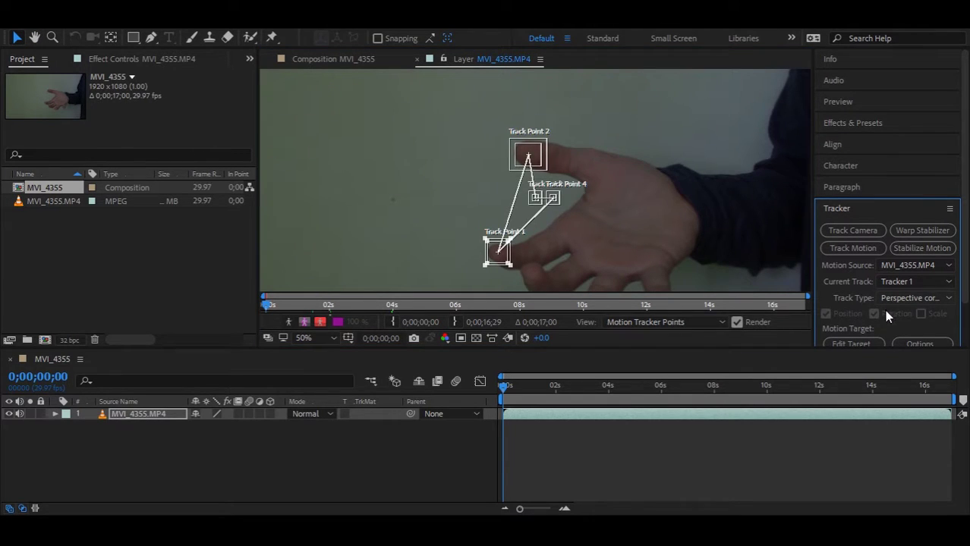
click(885, 306)
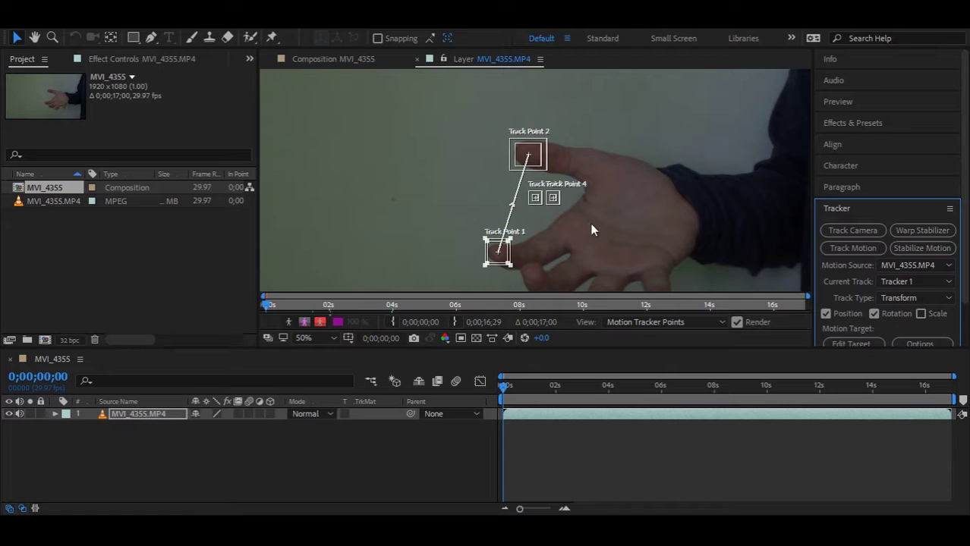
click(557, 204)
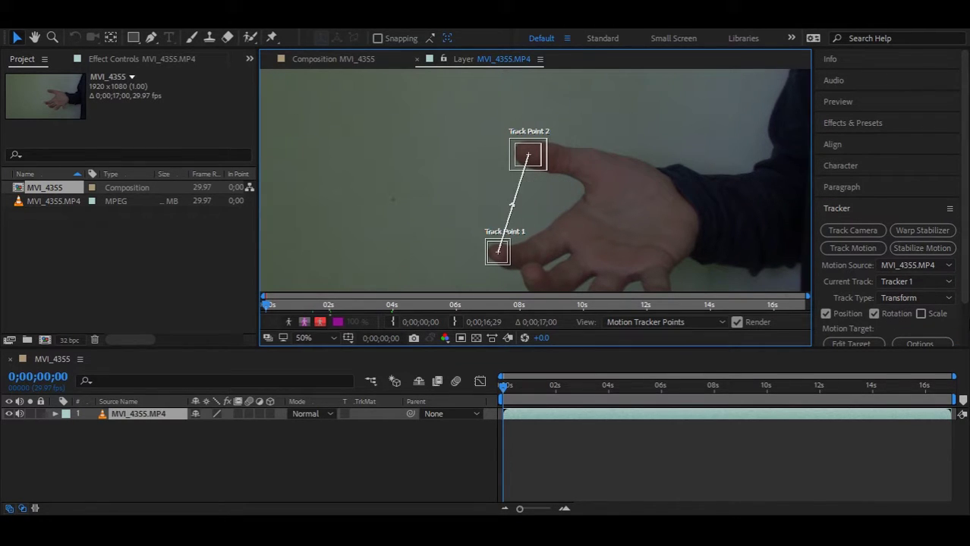
Analyze both track points forward from the first frame and stop the analysis at 0;00;01;12
scroll(960, 317, down, 2)
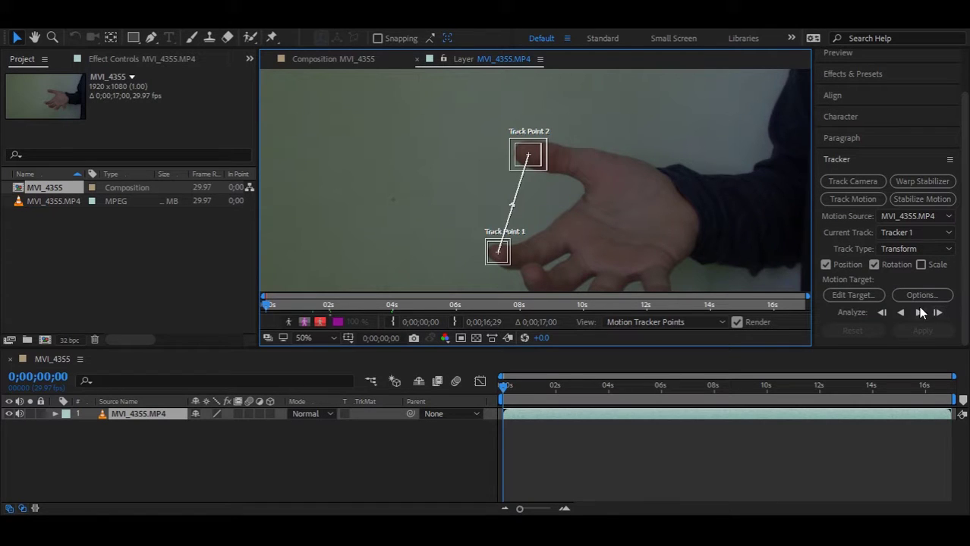
click(920, 315)
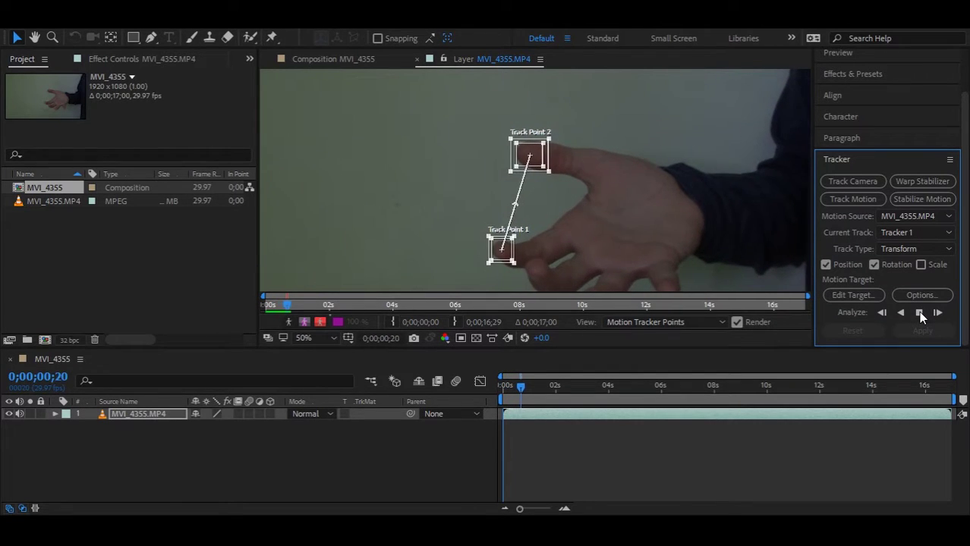
click(916, 313)
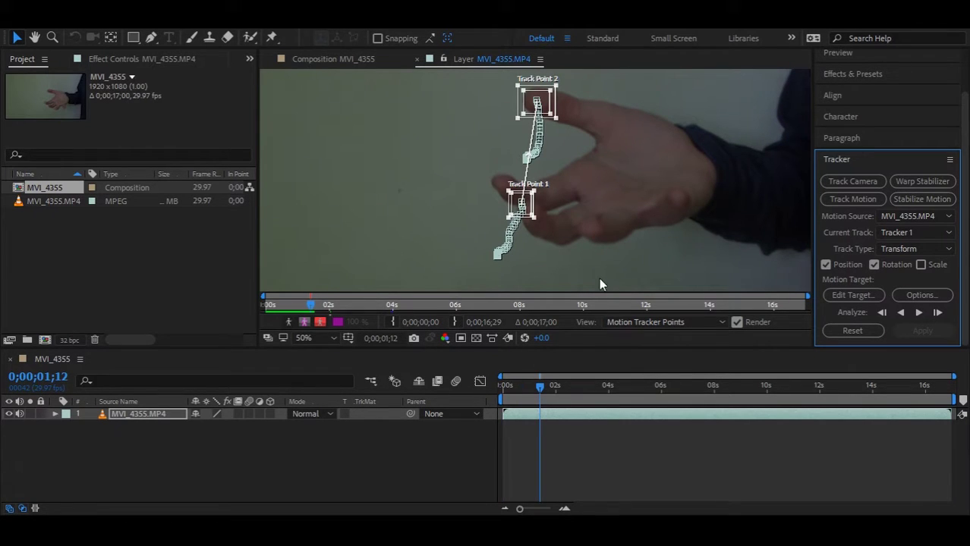
Return to 0;00;00;25 and re-analyze the track frame by frame up to 0;00;01;00
scroll(486, 167, up, 4)
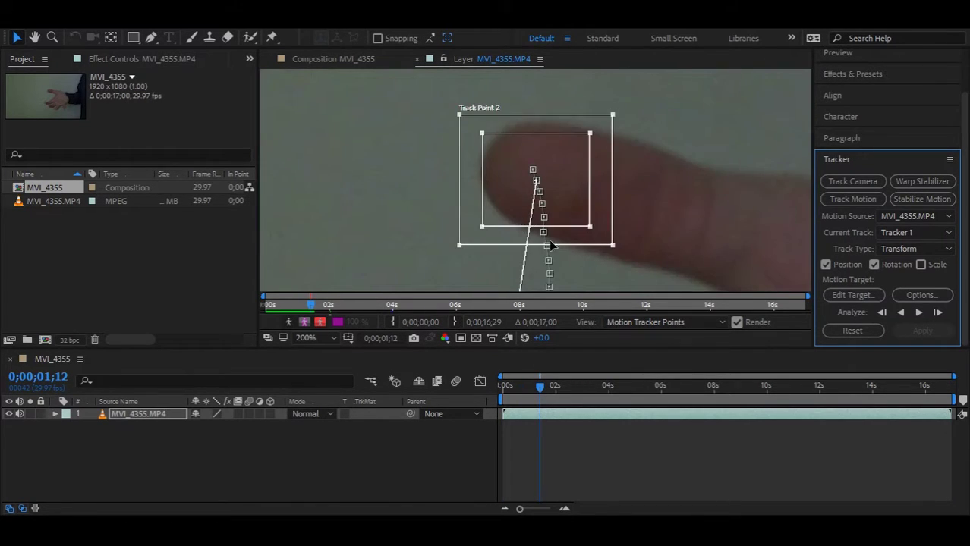
scroll(548, 240, down, 2)
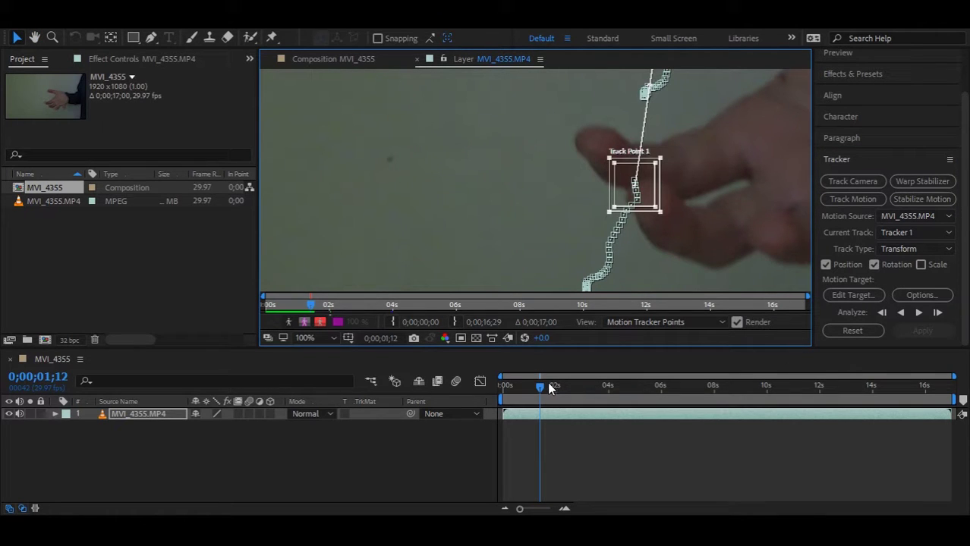
drag(551, 388, 528, 389)
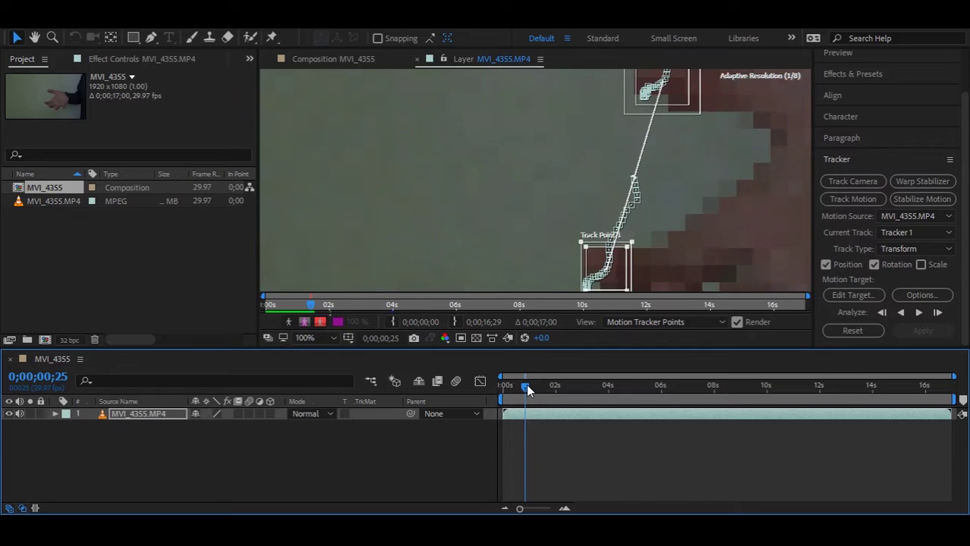
click(937, 313)
click(937, 312)
click(937, 313)
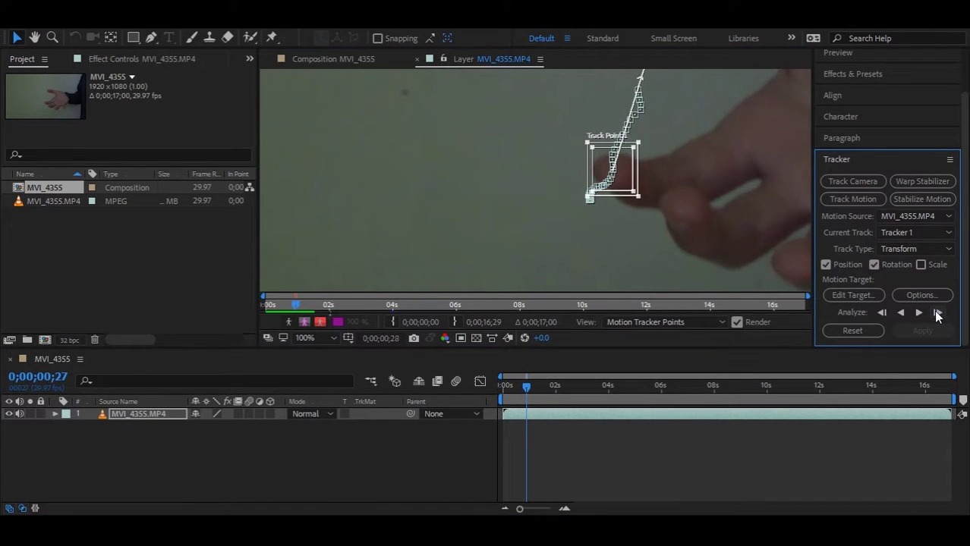
click(937, 313)
click(937, 312)
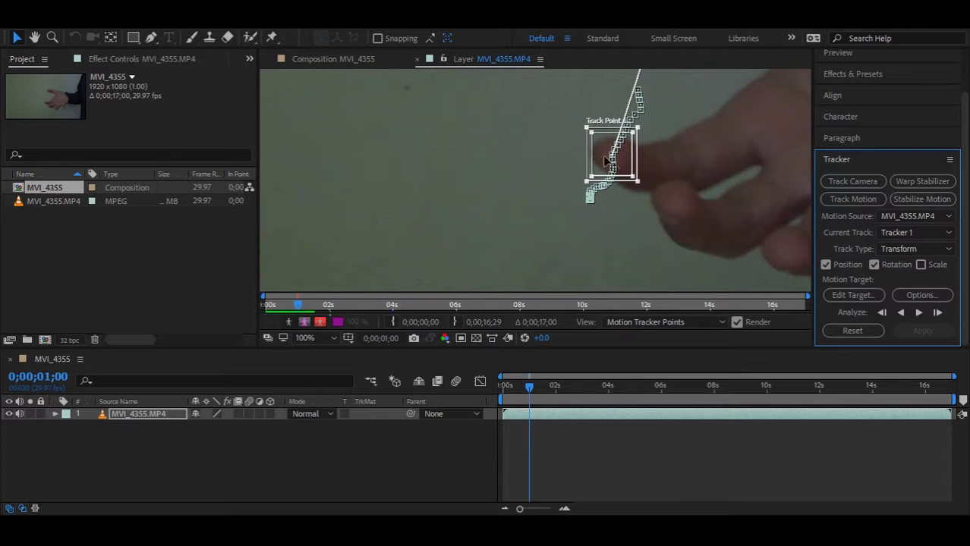
Recenter Track Point 1 on the index fingertip at 0;00;01;00 and analyze frame by frame up to 0;00;01;07
drag(620, 173, 620, 161)
click(937, 314)
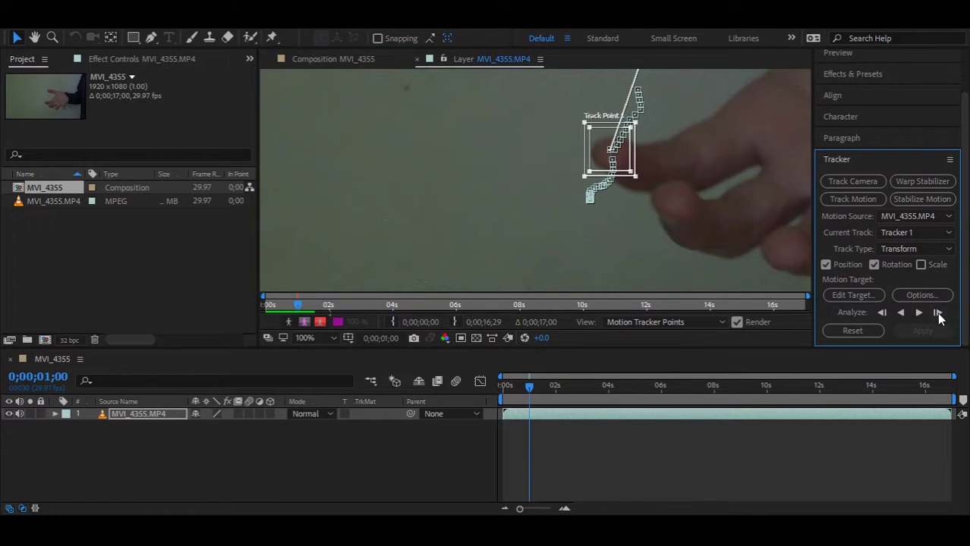
click(937, 312)
click(937, 313)
click(937, 313)
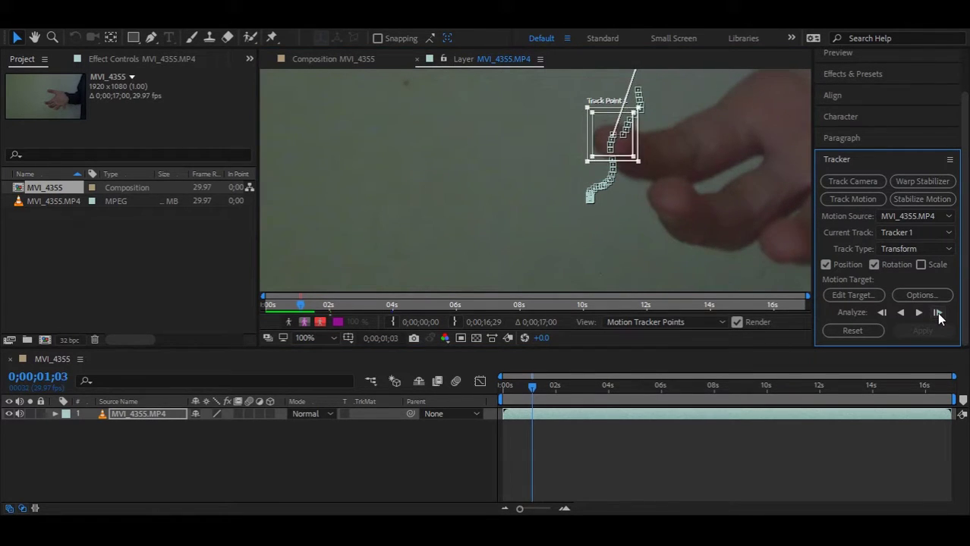
click(937, 312)
click(937, 313)
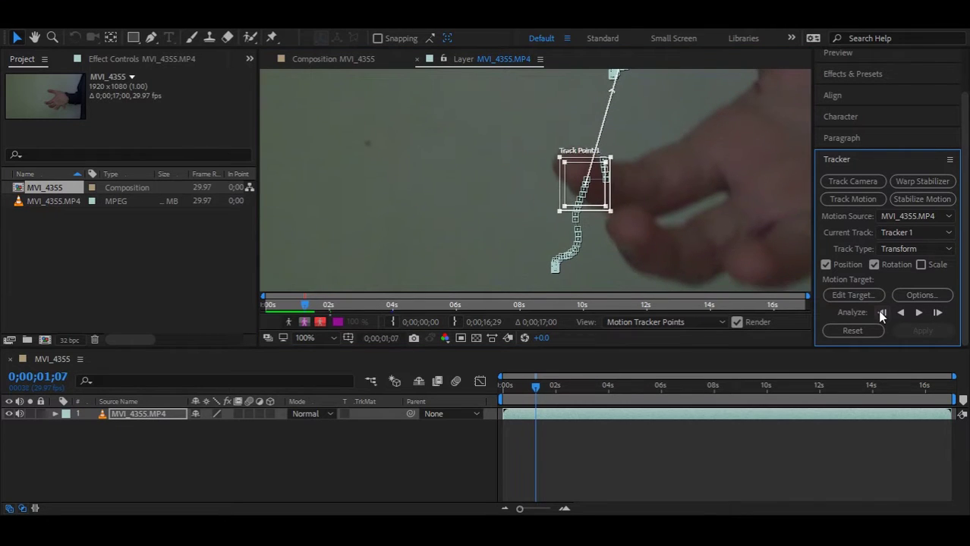
Correct Track Point 1 on the index fingertip at 0;00;01;06 and analyze frame by frame up to 0;00;01;12
click(937, 313)
click(937, 313)
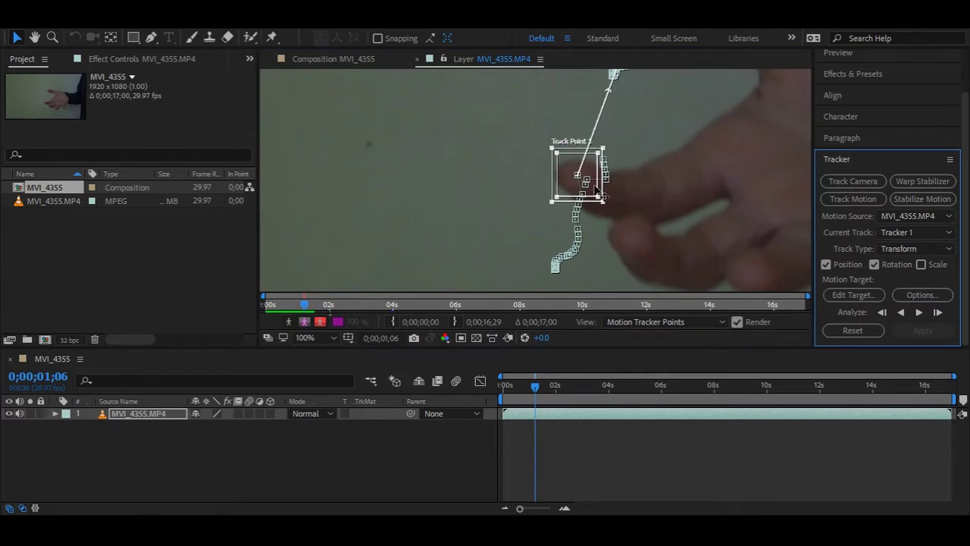
click(937, 312)
click(937, 313)
click(937, 312)
click(937, 312)
click(937, 313)
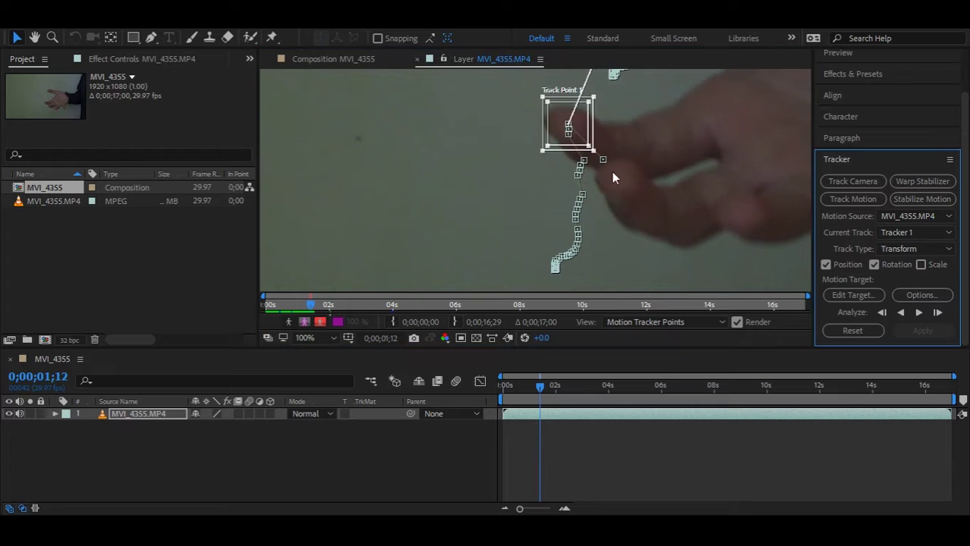
Analyze forward to 0;00;01;20 and move Track Point 1 back onto the index fingertip in that frame
scroll(611, 171, down, 1)
click(913, 311)
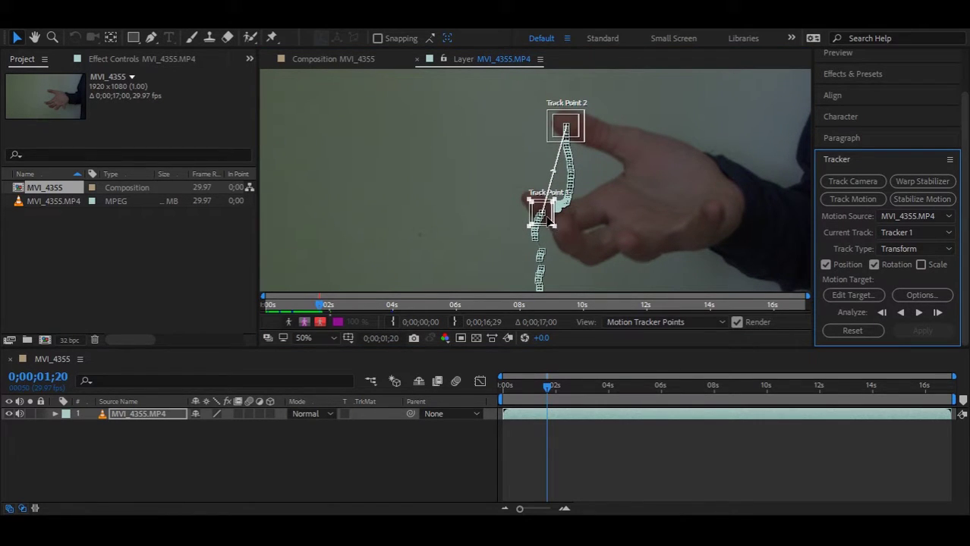
drag(556, 224, 550, 214)
click(825, 271)
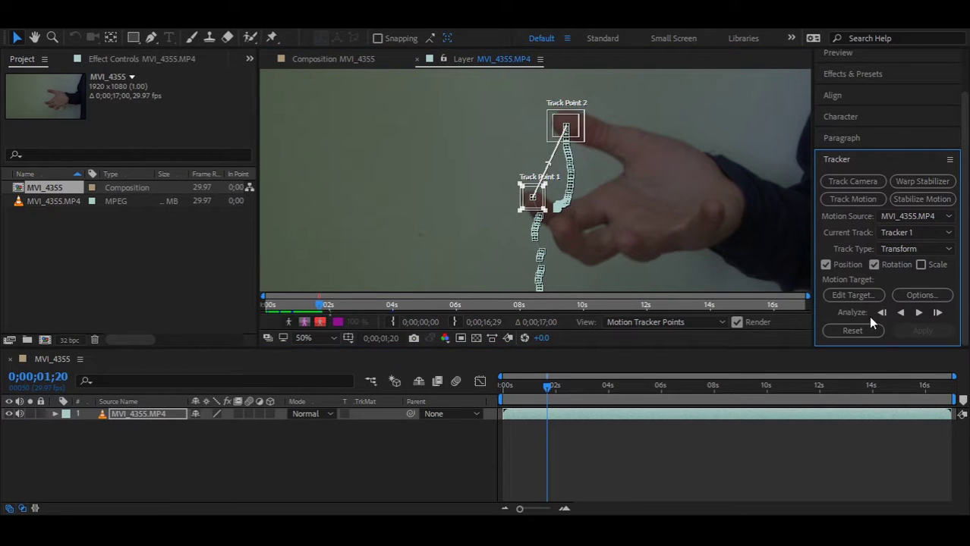
Return to 0;00;01;12, re-analyze frame by frame to 0;00;01;14, and check the track points up to 0;00;01;19
click(544, 386)
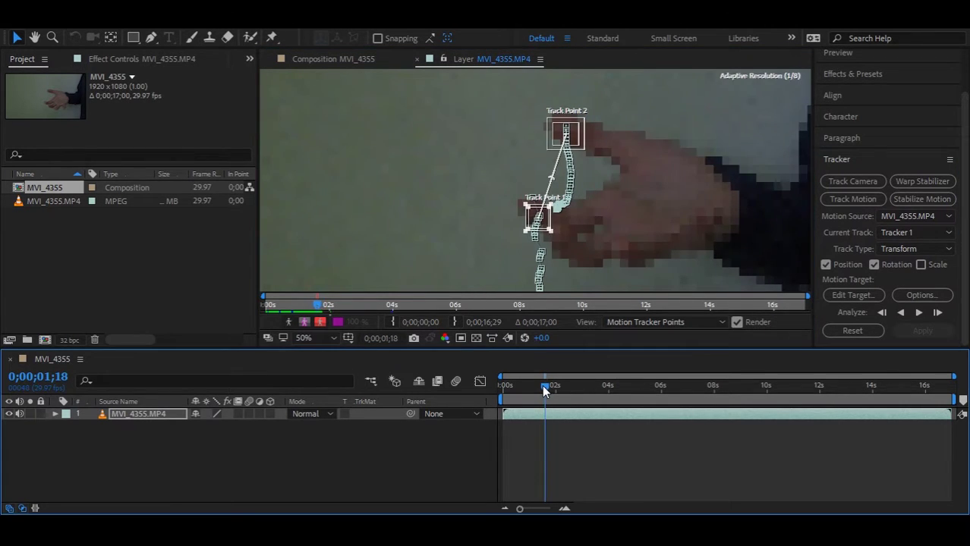
drag(542, 385, 536, 385)
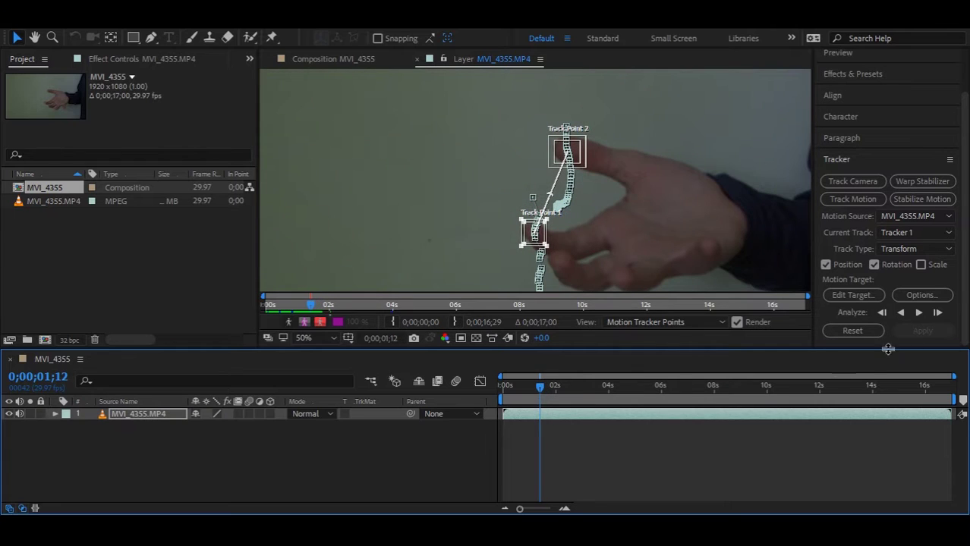
click(938, 312)
click(938, 312)
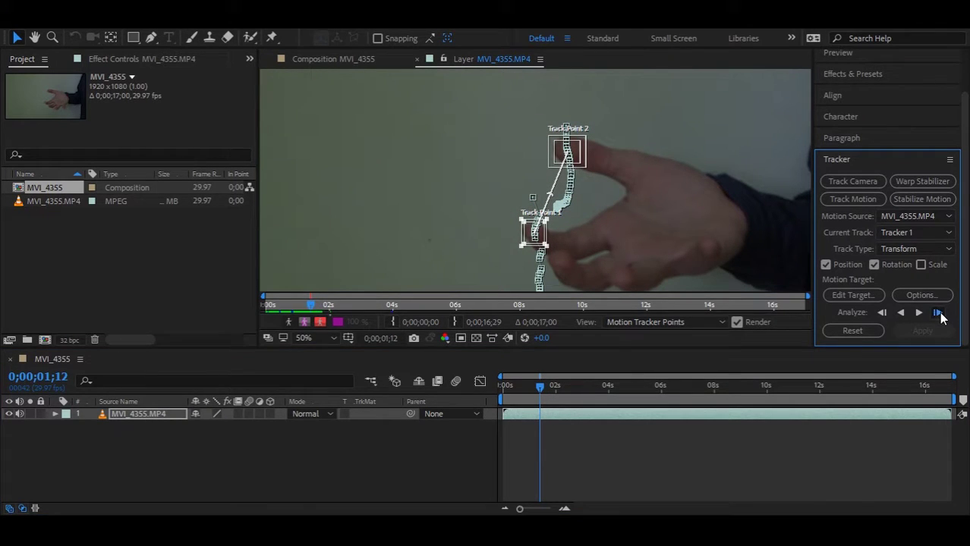
click(938, 312)
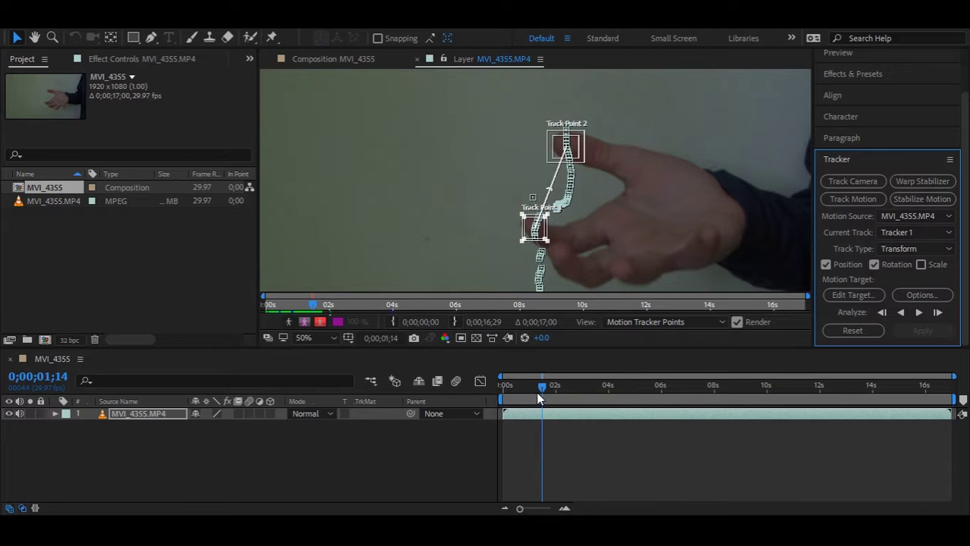
drag(537, 399, 546, 395)
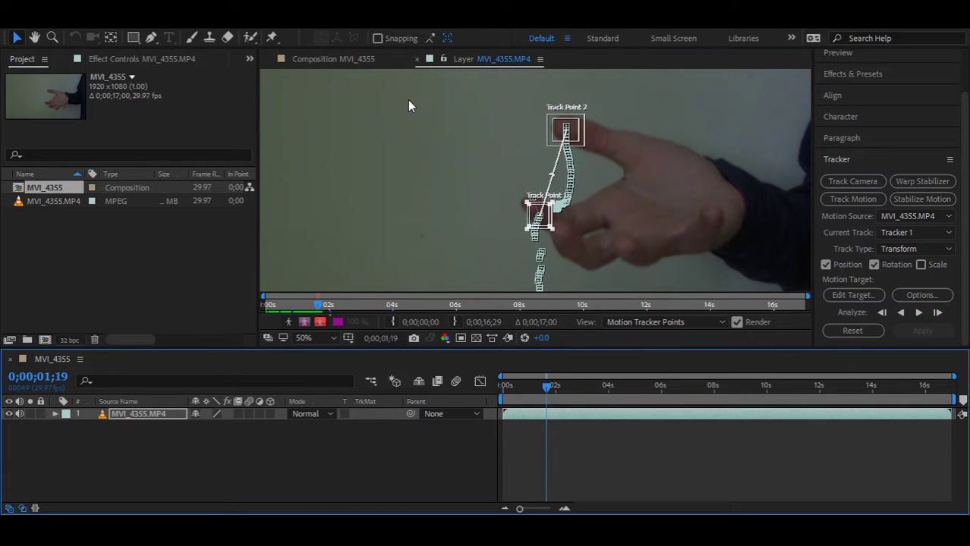
Add a null object, make Null 1 the motion target of Tracker 1, and apply the tracking data to it
key(ctrl+alt+shift+y)
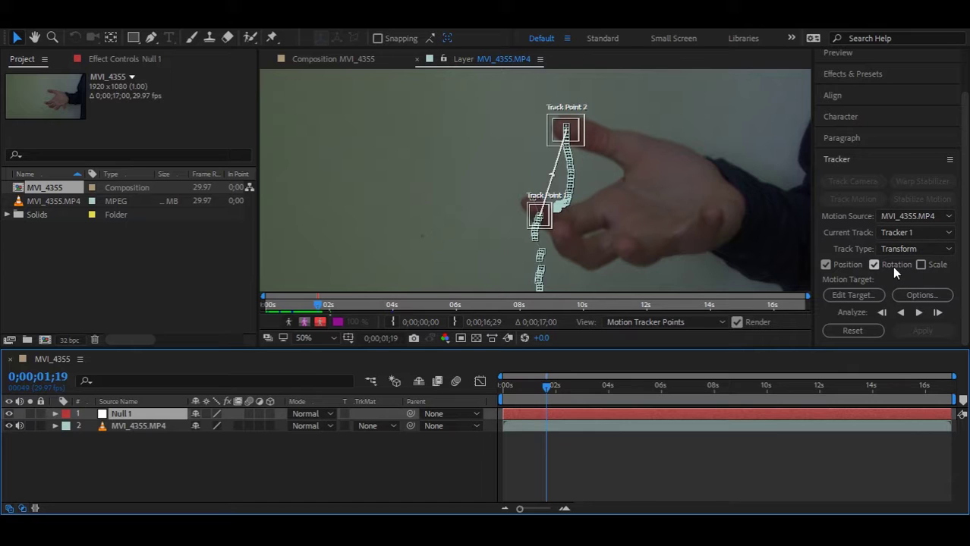
click(871, 295)
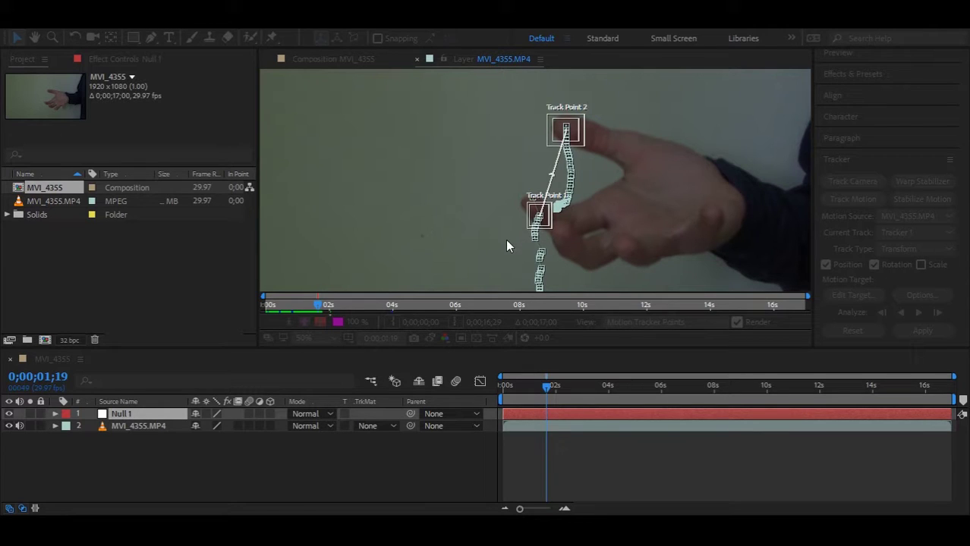
click(494, 303)
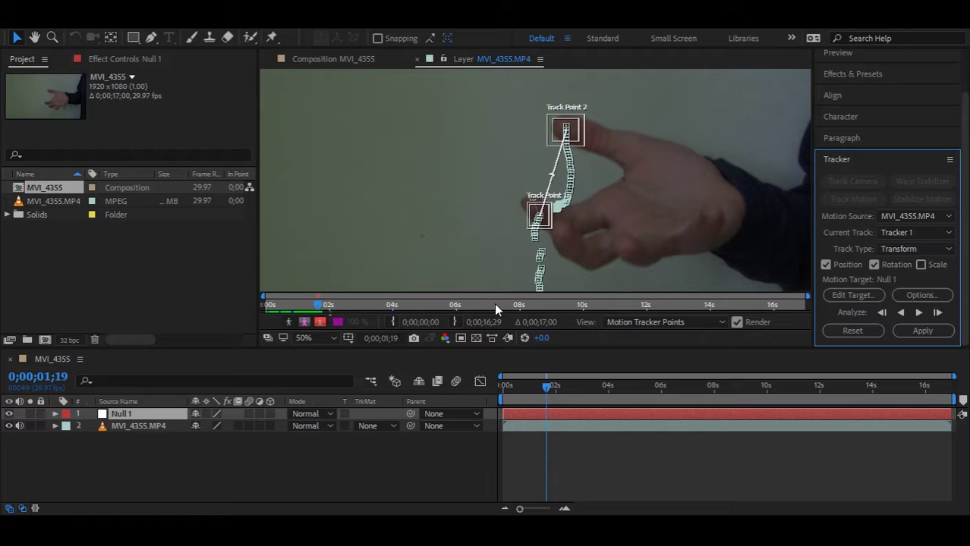
click(905, 328)
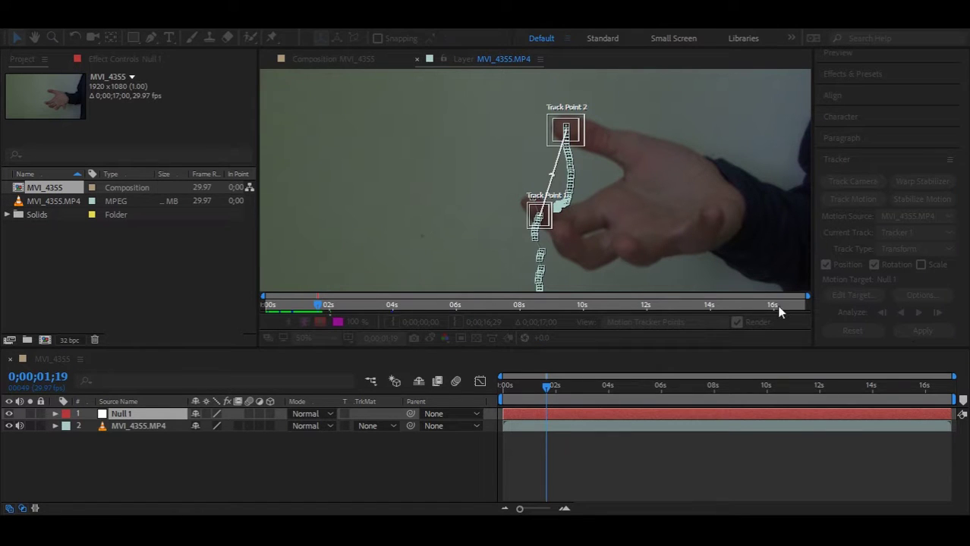
click(491, 281)
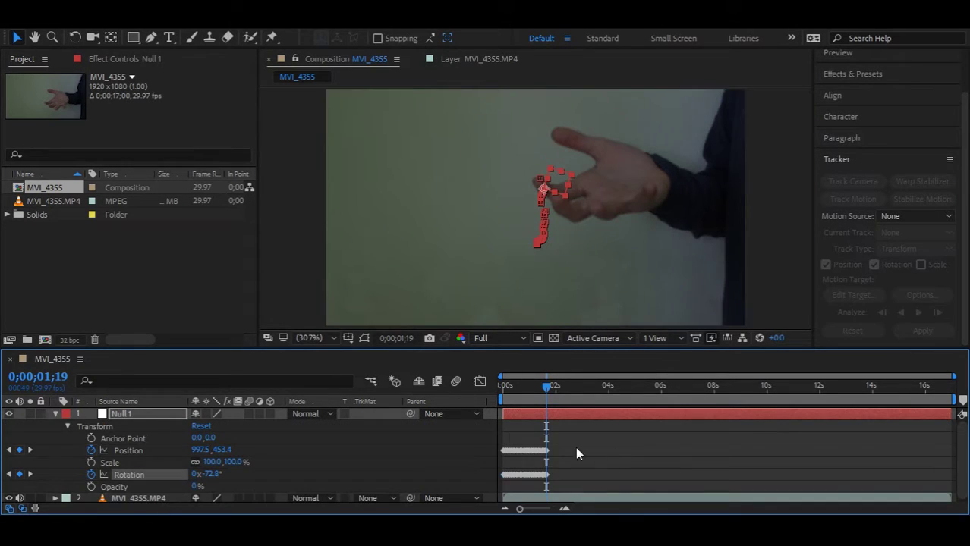
click(55, 414)
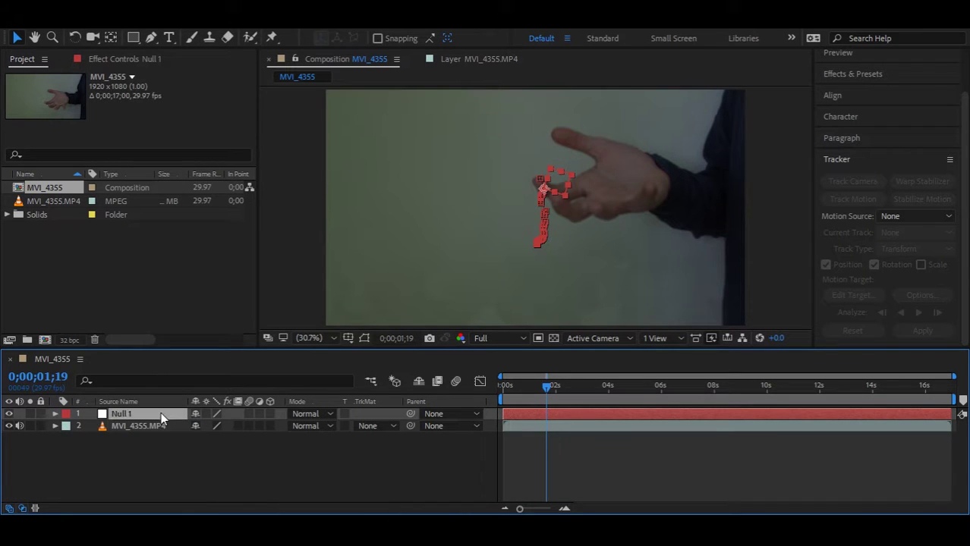
Split the MVI_4355.MP4 layer at 0;00;01;19 and delete the part after the split
click(165, 425)
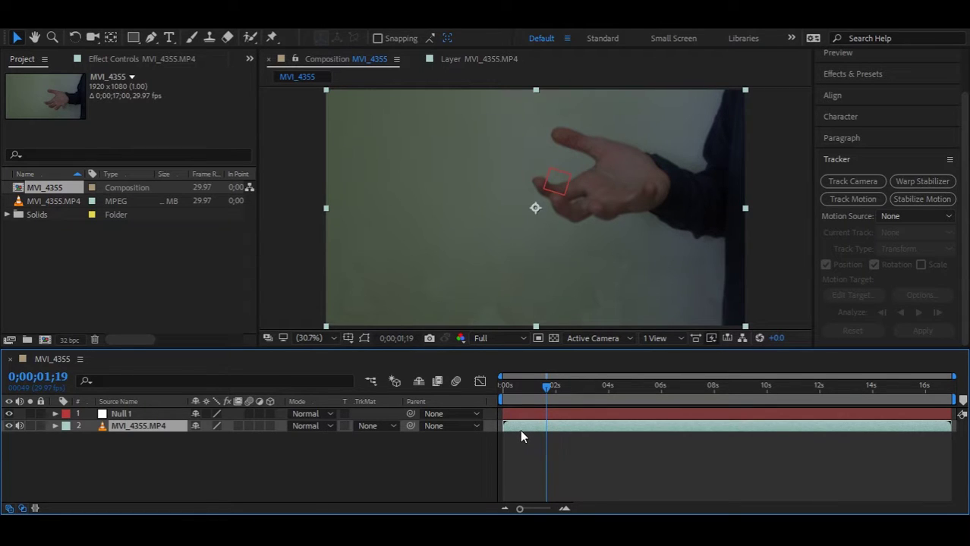
drag(959, 426, 576, 449)
key(ctrl+z)
key(ctrl+shift+d)
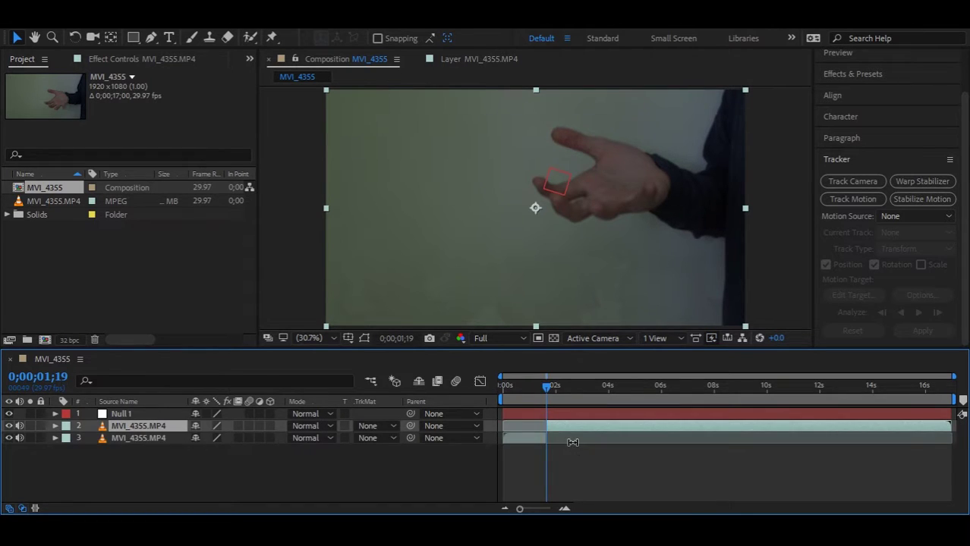
key(Delete)
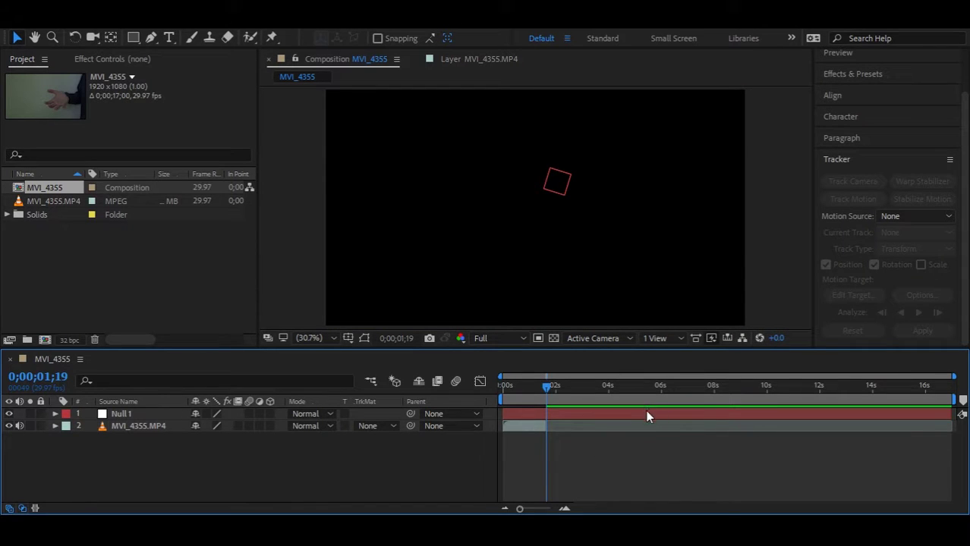
Split the Null 1 layer at 0;00;01;19 and delete the part after the split
click(649, 415)
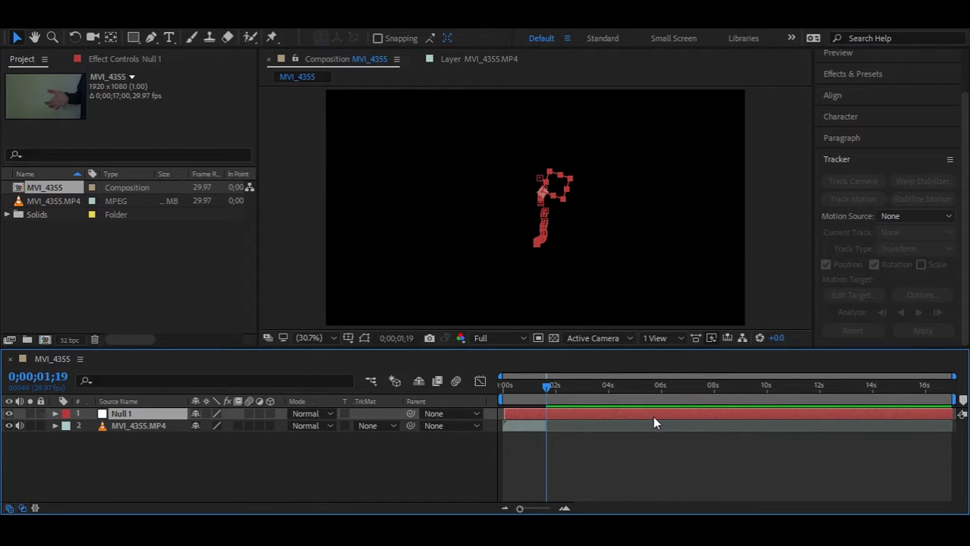
drag(653, 416, 644, 420)
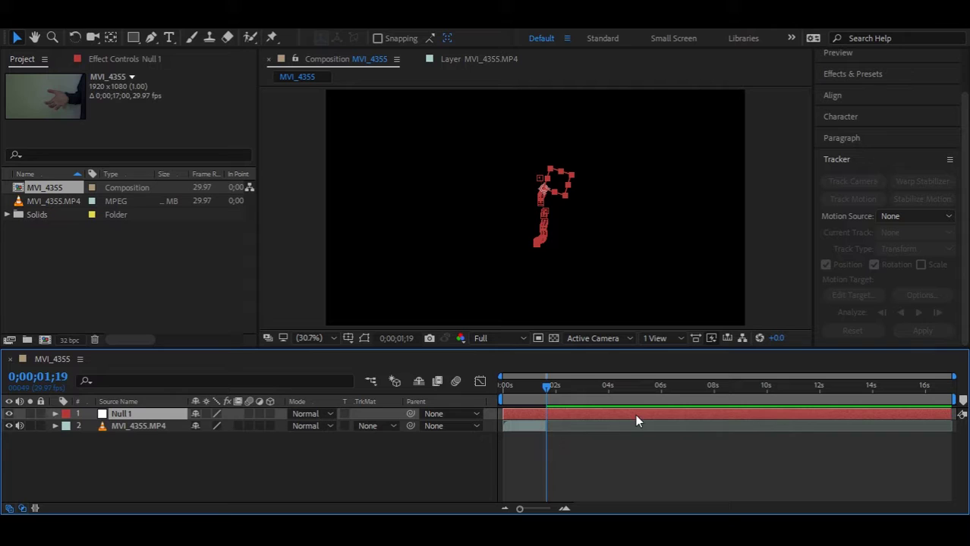
key(ctrl+shift+d)
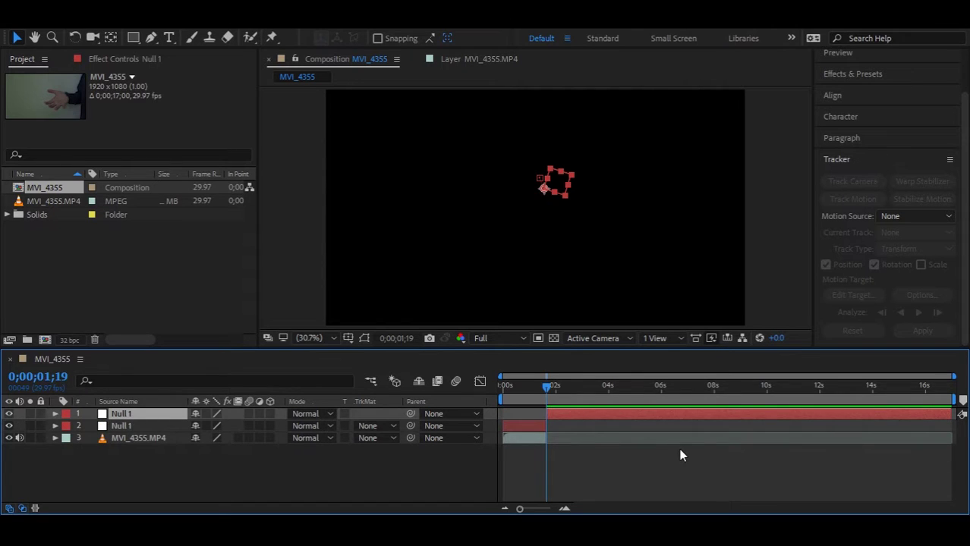
key(Delete)
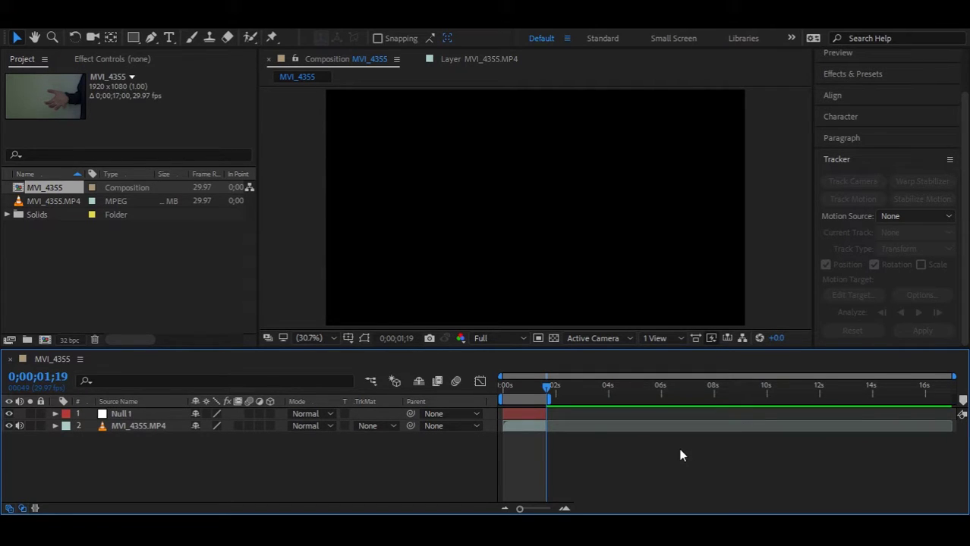
End the work area where the shortened layers end and return the playhead to 0;00;00;00
click(551, 398)
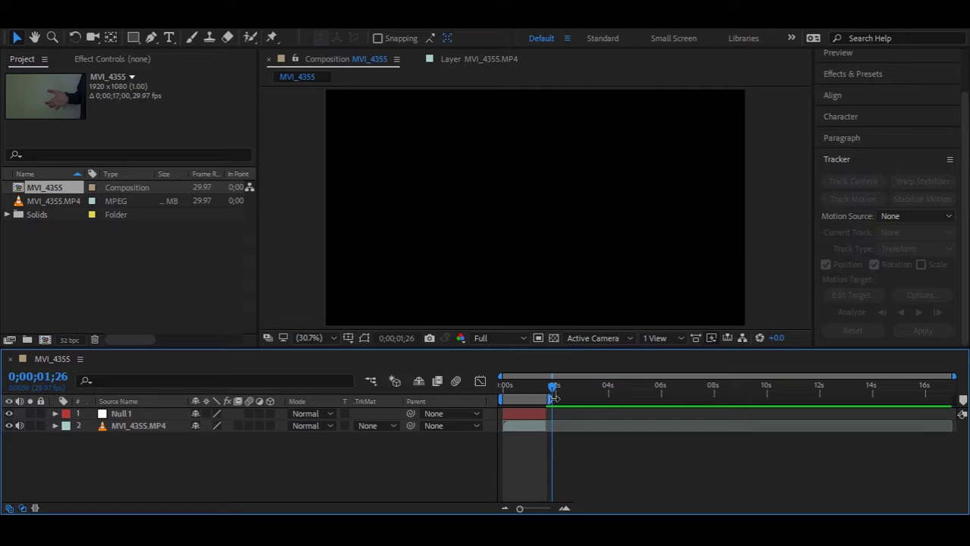
drag(550, 399, 552, 437)
drag(550, 390, 252, 512)
Set the composition preview resolution to Third
click(488, 339)
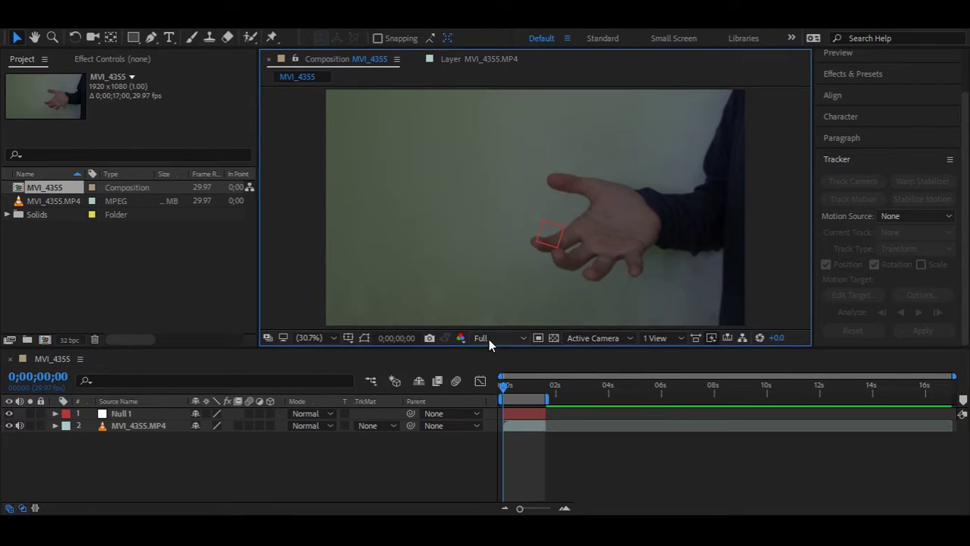
click(485, 363)
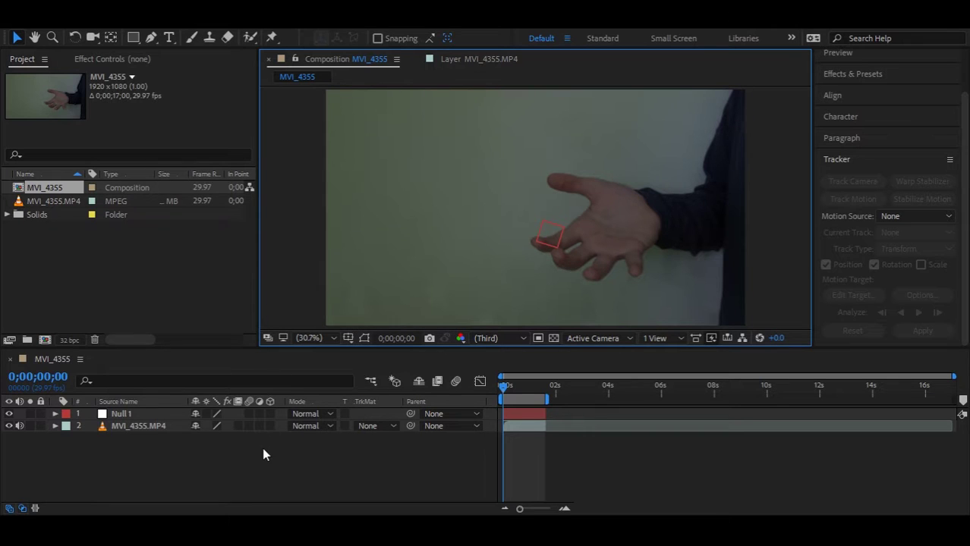
click(149, 467)
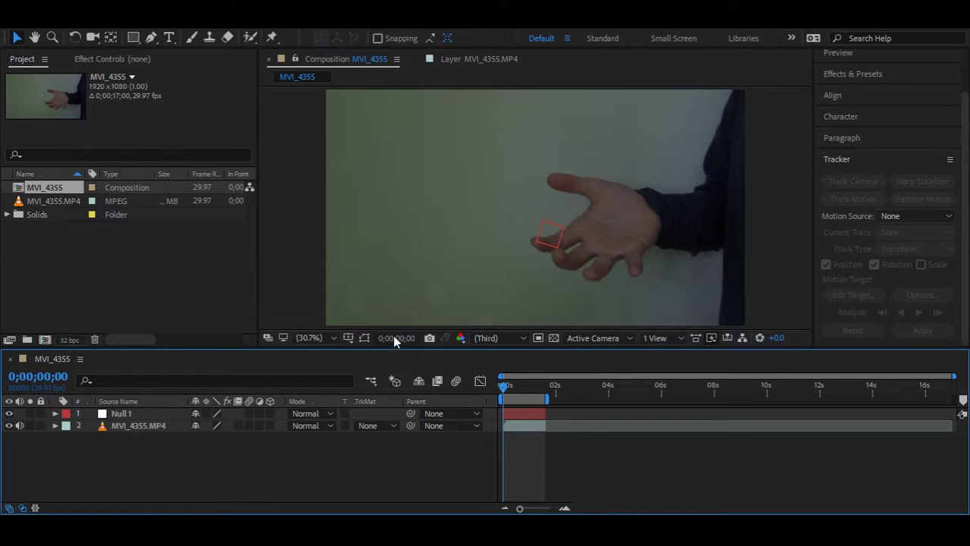
Add a text layer reading MR.TUT in the middle of the composition
key(ctrl+alt+shift+t)
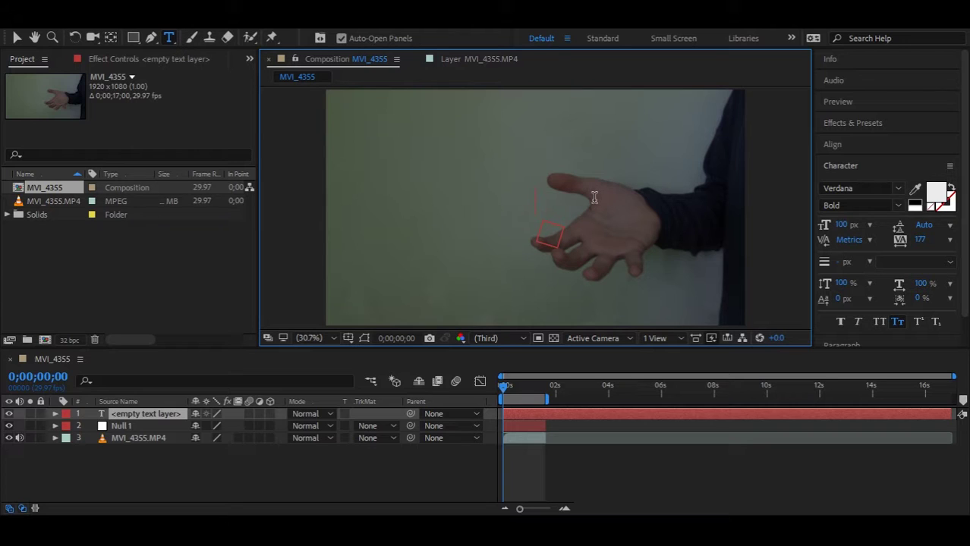
text(MR)
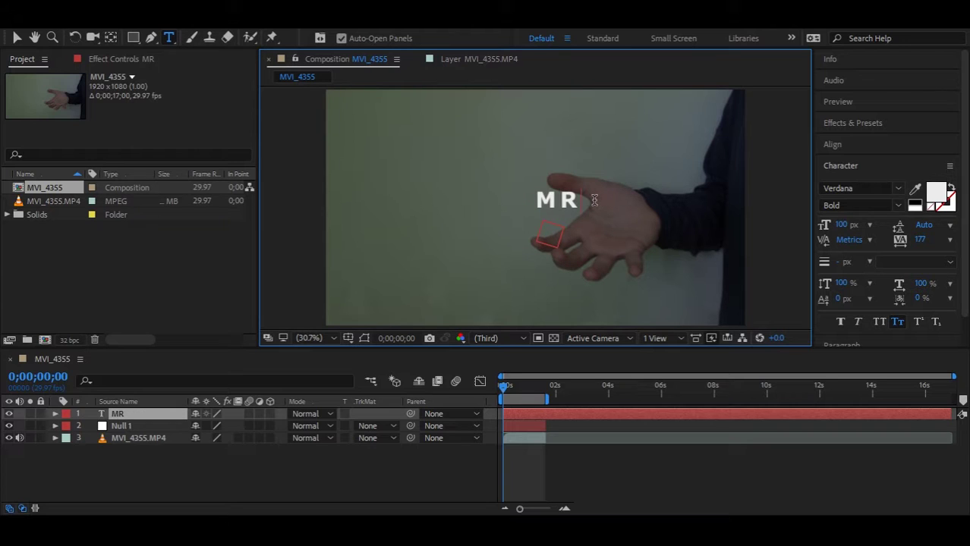
text(.TUT)
click(16, 37)
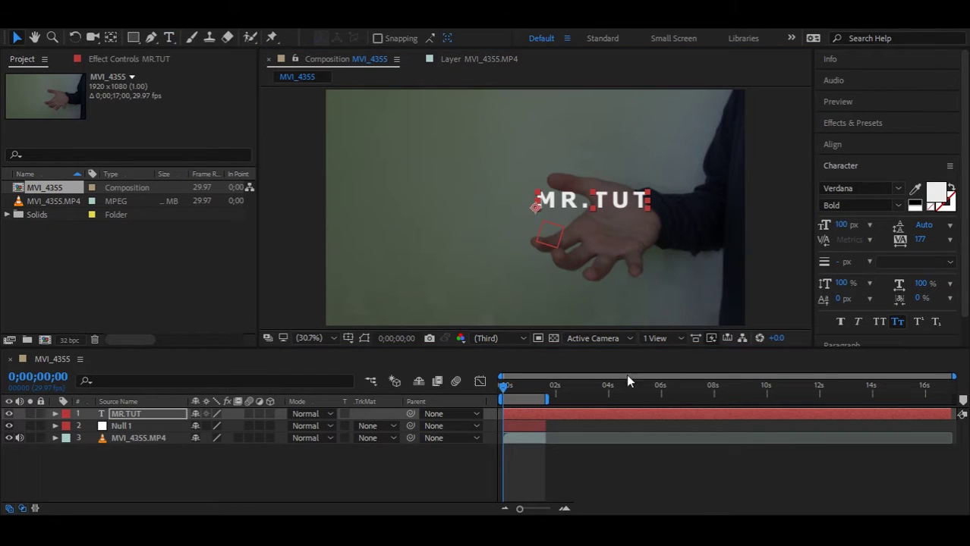
Scale the MR.TUT text to 181% and shift it slightly so it sits across the hand
click(153, 408)
key(s)
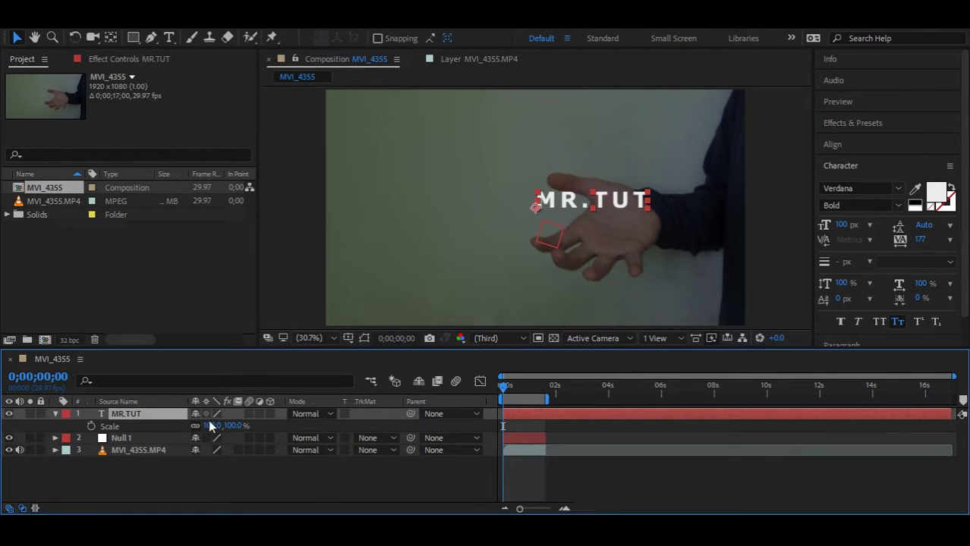
drag(211, 425, 281, 431)
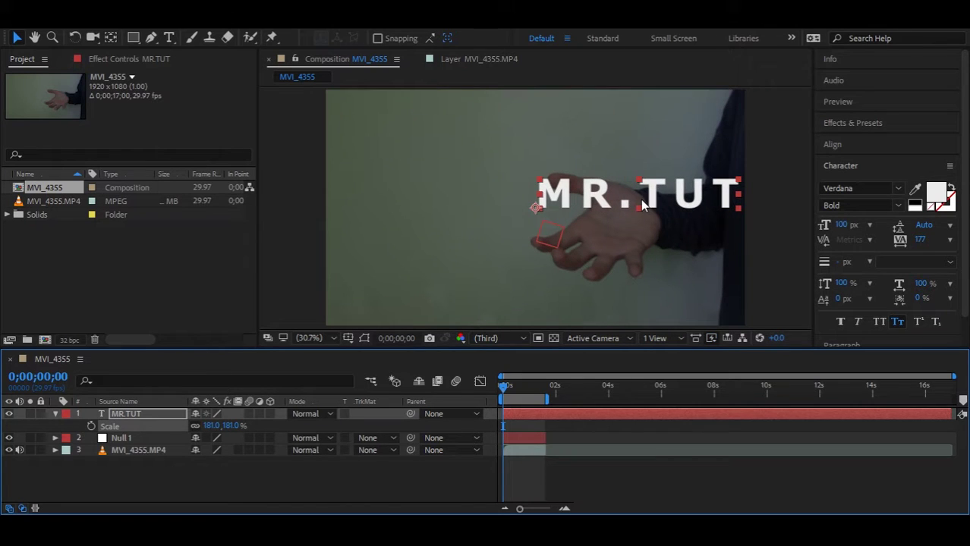
drag(652, 207, 620, 217)
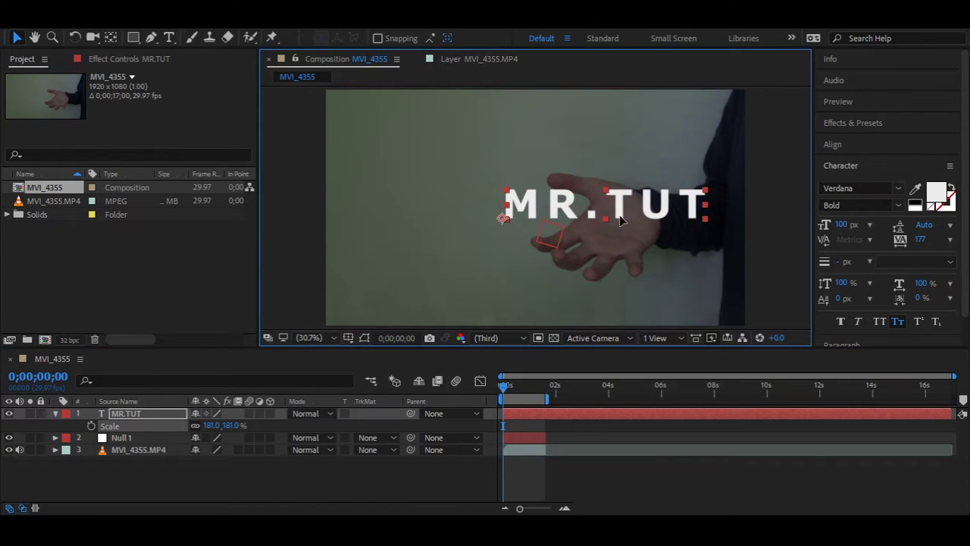
click(56, 414)
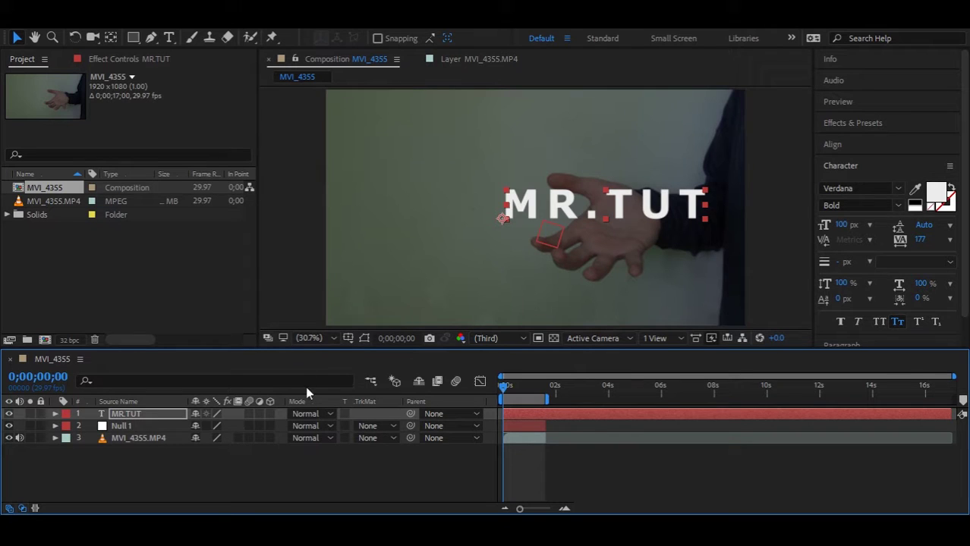
Make the MR.TUT text a 3D layer and show its rotation properties
click(270, 414)
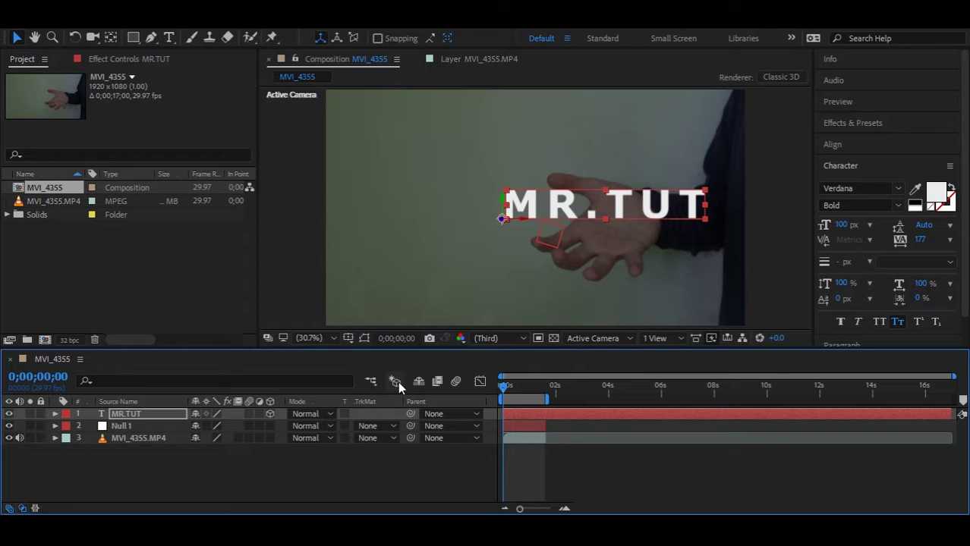
click(180, 413)
key(r)
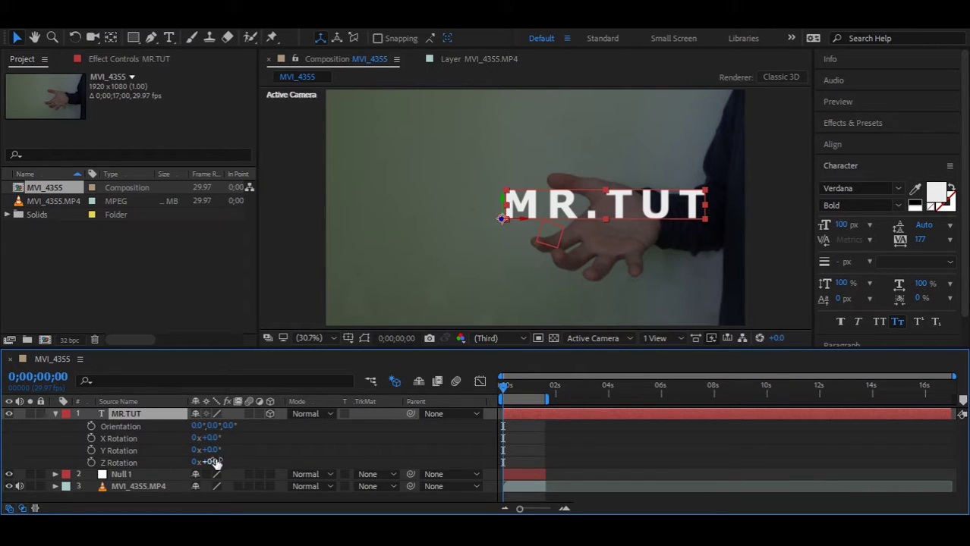
drag(215, 462, 226, 440)
key(ctrl+z)
key(ctrl+z)
click(58, 415)
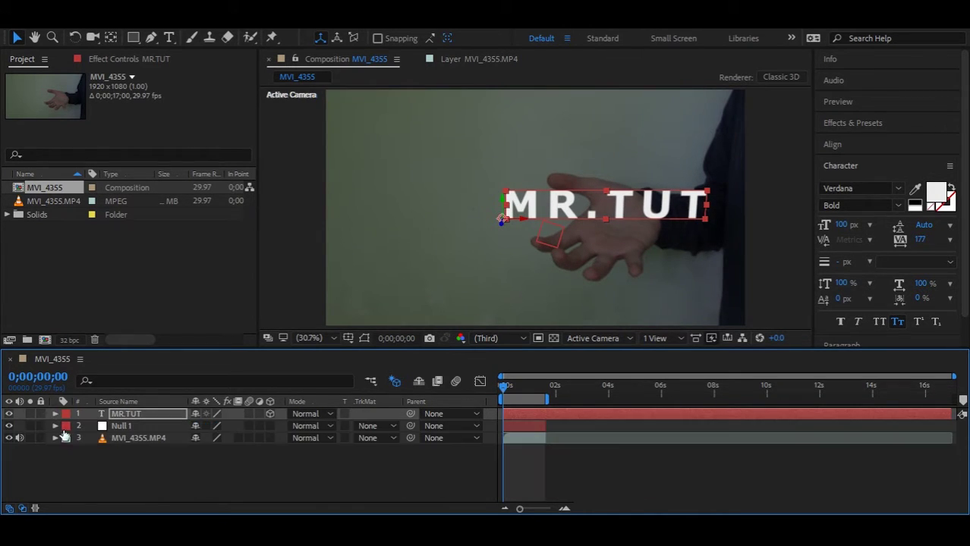
click(113, 472)
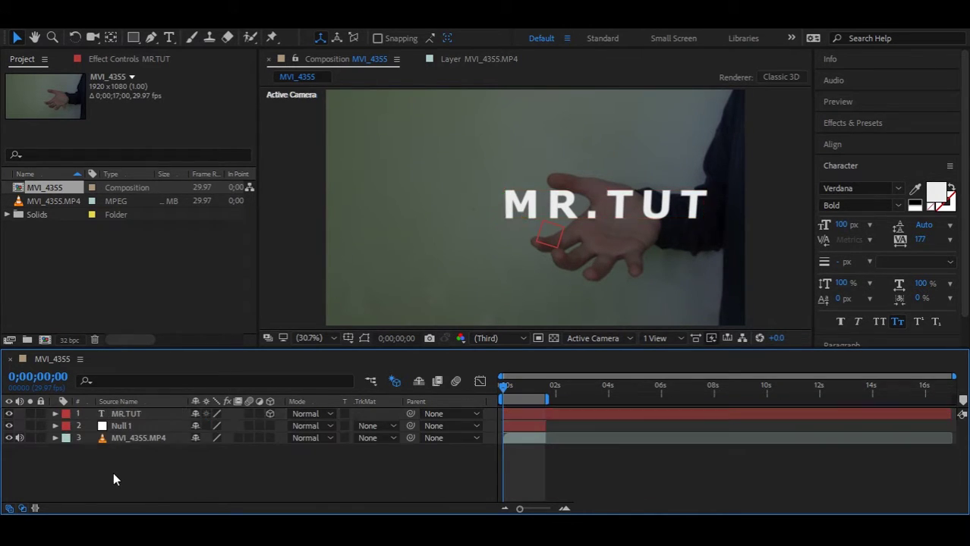
Duplicate the MR.TUT text layer and place the copy, MR.TUT 2, directly below the original in the layer stack
click(161, 413)
key(ctrl+d)
drag(153, 416, 158, 431)
click(147, 418)
click(147, 426)
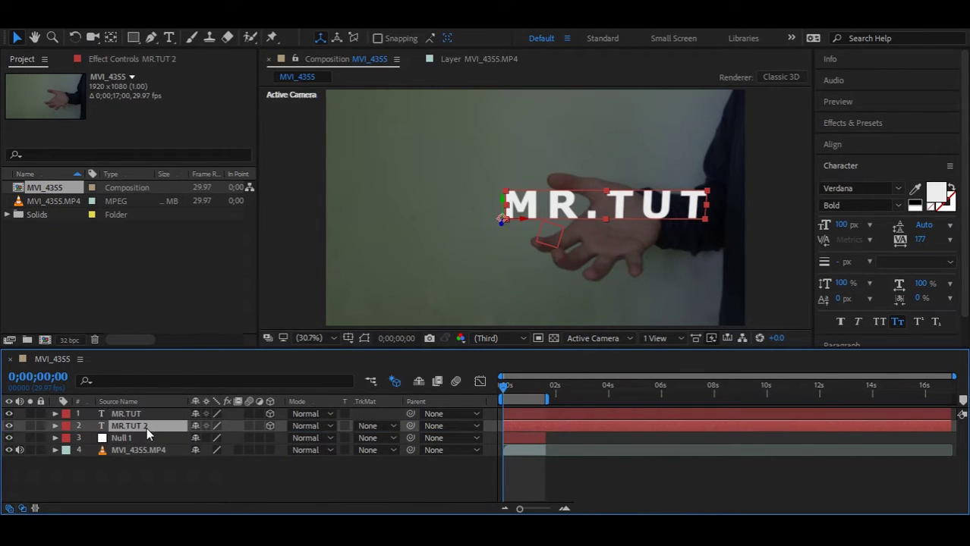
Set the X Rotation of the MR.TUT 2 layer to -72° so the copy lies back from the text's baseline
key(r)
drag(192, 450, 151, 453)
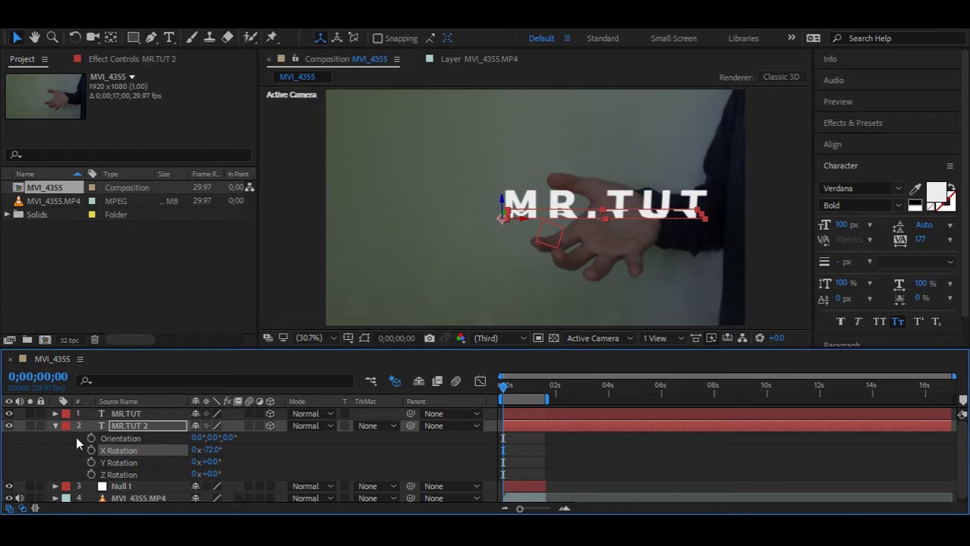
click(54, 425)
Find the Drop Shadow effect and apply it to the MR.TUT 2 layer, keeping that layer selected
click(860, 126)
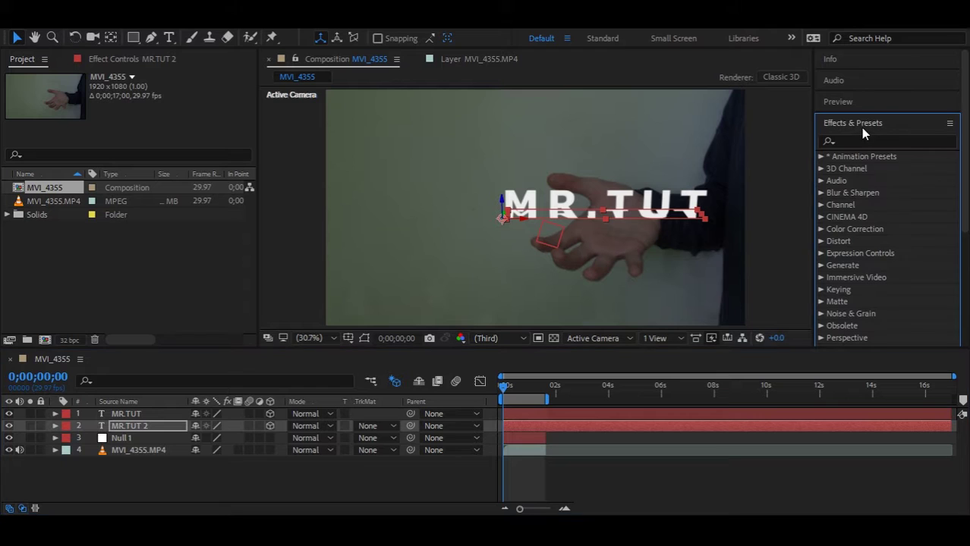
click(858, 143)
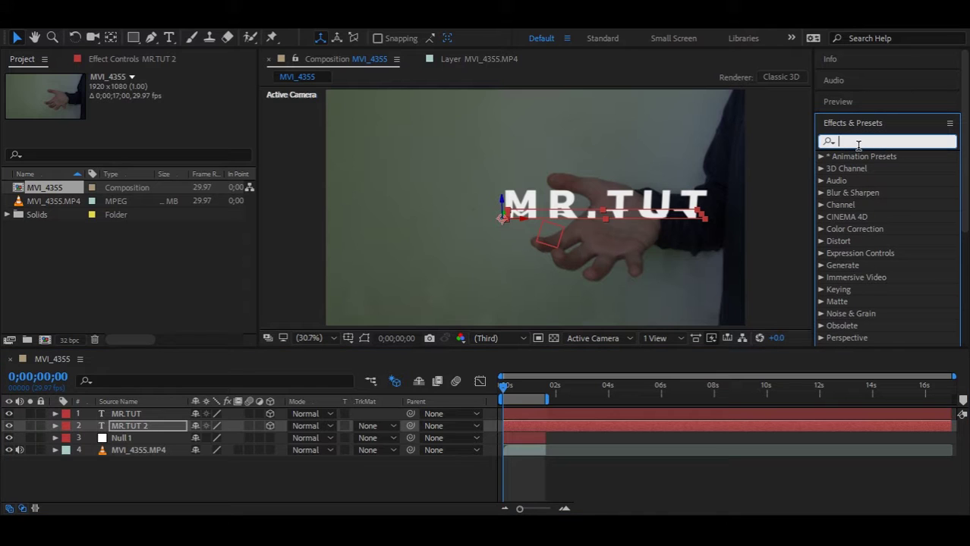
text(drop)
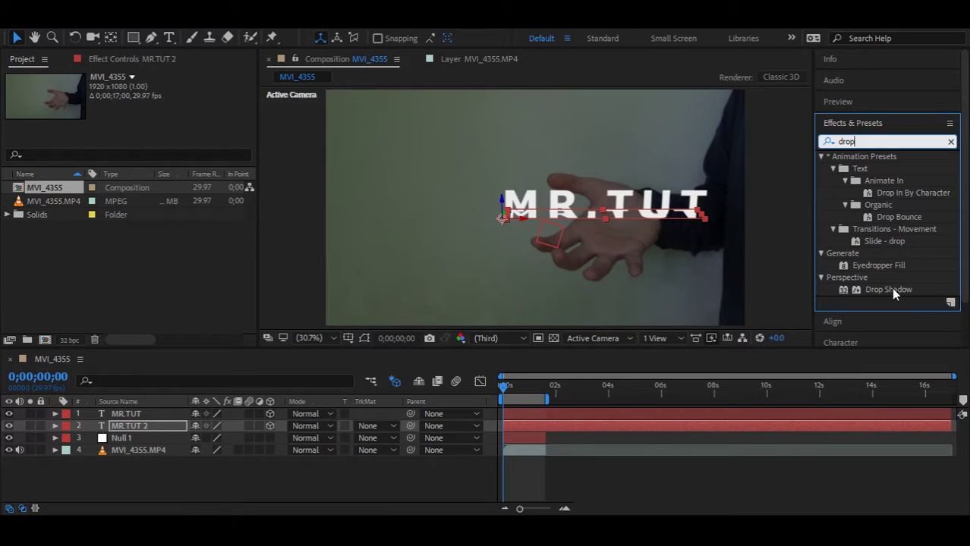
drag(888, 289, 172, 428)
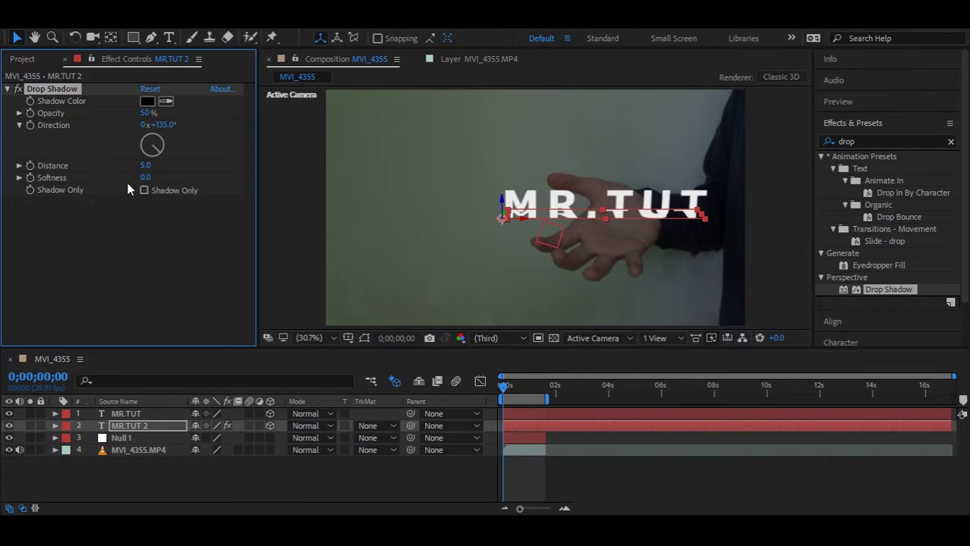
click(7, 88)
click(152, 426)
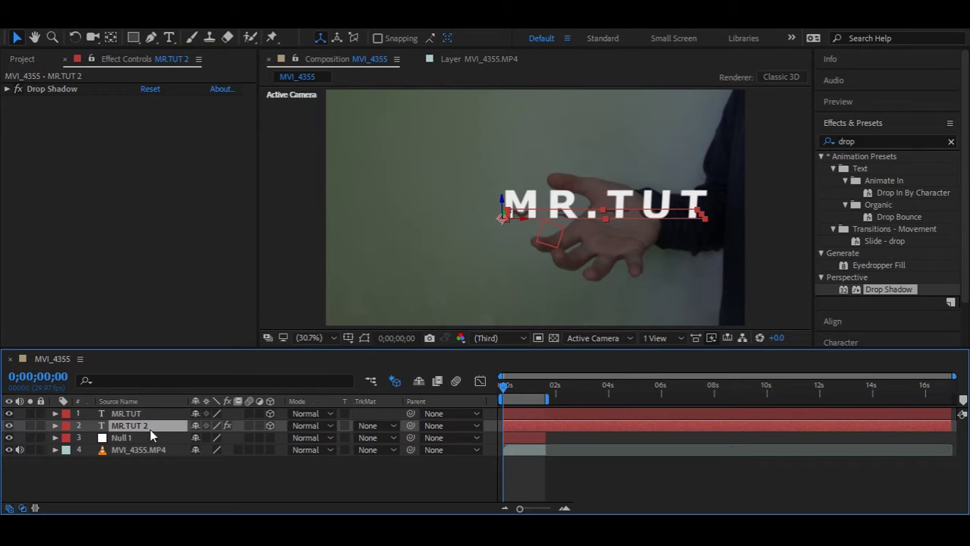
Set the opacity of the MR.TUT 2 layer to 45% and move the copy down onto the palm, below the original text
key(t)
drag(182, 436, 152, 431)
click(191, 487)
click(150, 427)
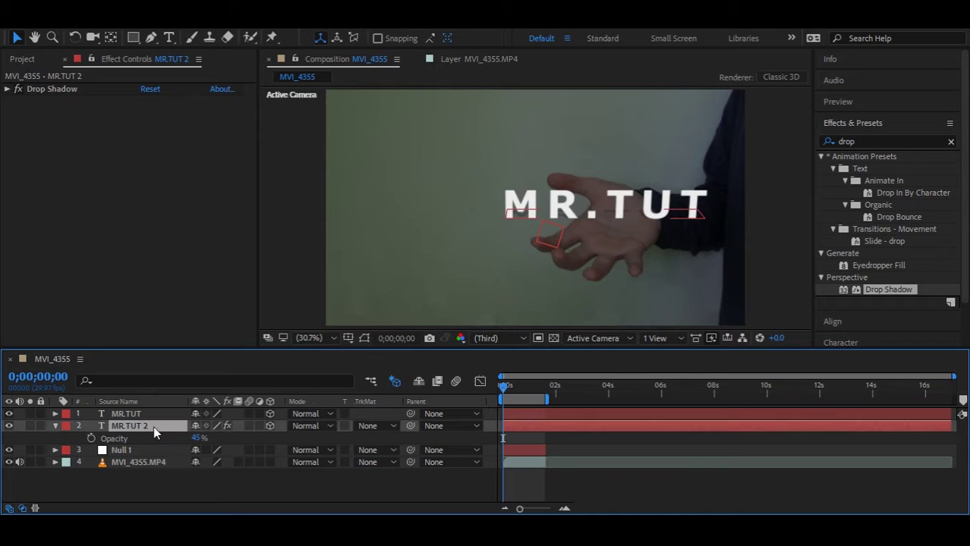
drag(636, 205, 642, 230)
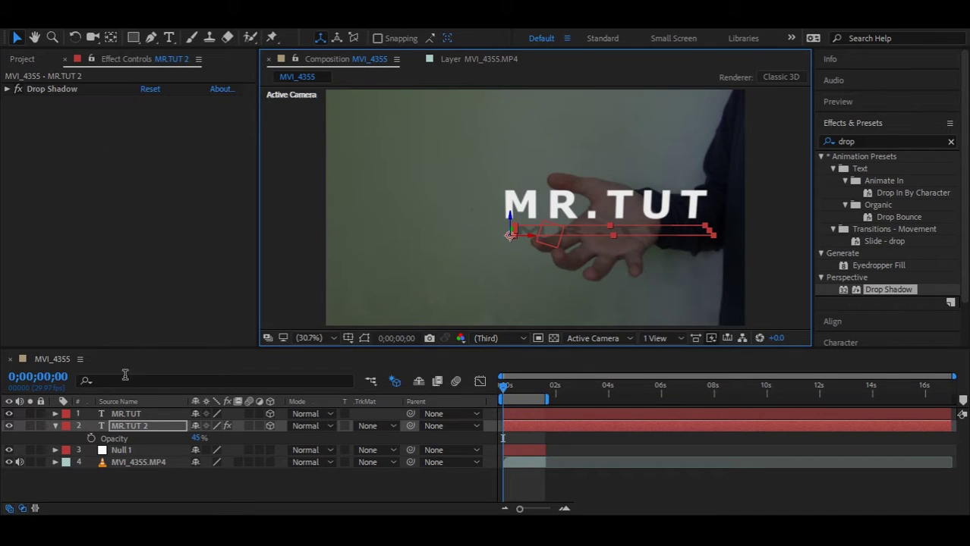
click(56, 425)
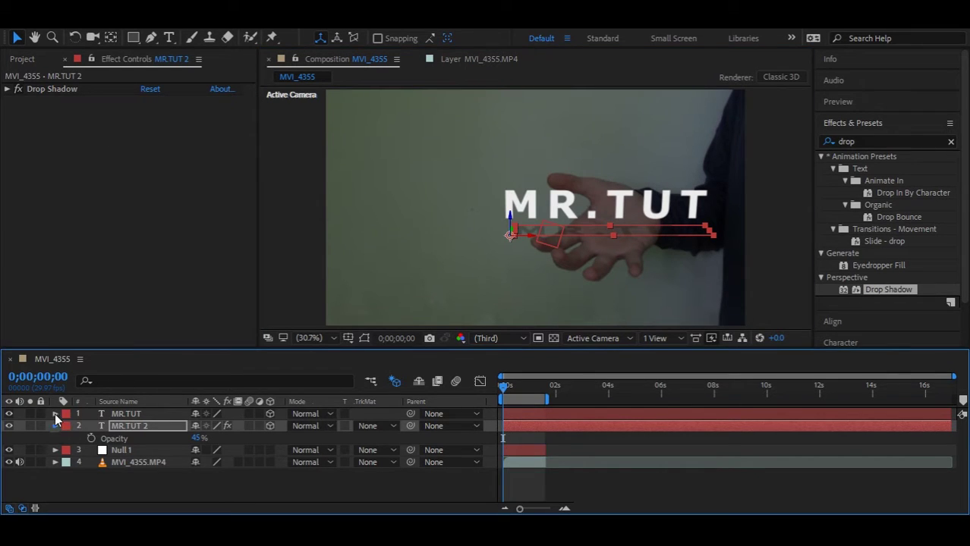
Draw a closed seven-point Pen tool mask around the palm on MR.TUT 2 to limit the shadow text to the hand
click(158, 37)
click(576, 218)
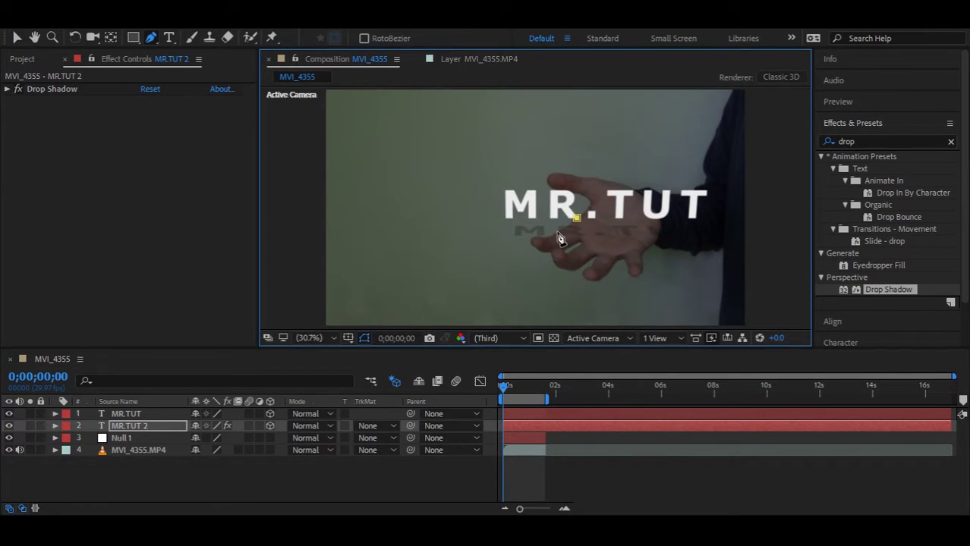
click(550, 236)
click(566, 260)
click(646, 251)
click(656, 242)
click(663, 220)
click(615, 209)
click(576, 217)
Set the Mask Feather of the palm mask on MR.TUT 2 to 11 pixels and collapse the layer's properties
click(173, 431)
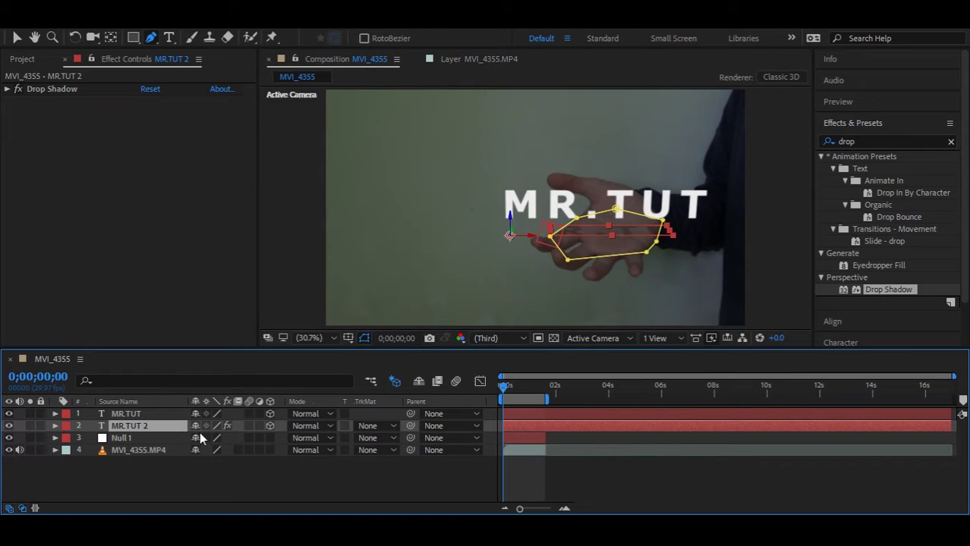
key(f)
click(231, 483)
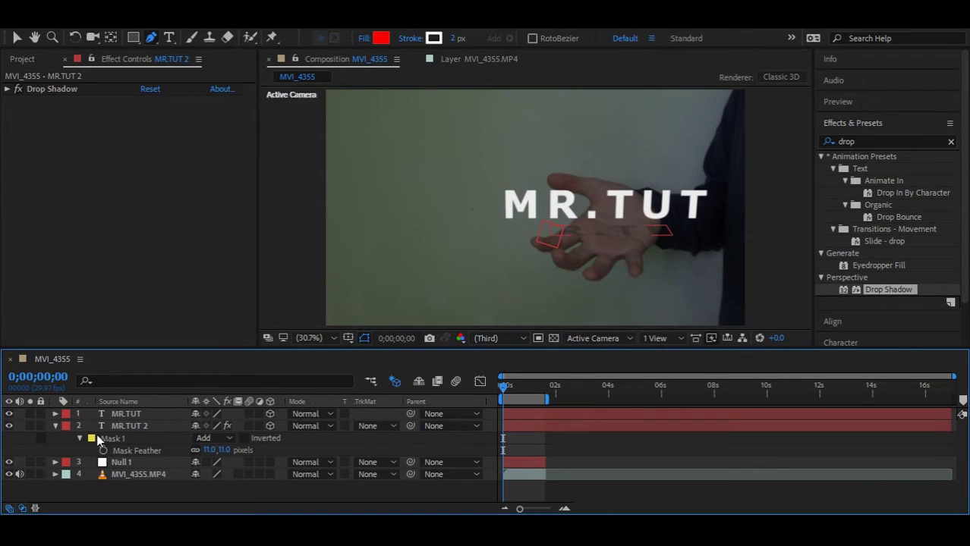
click(56, 427)
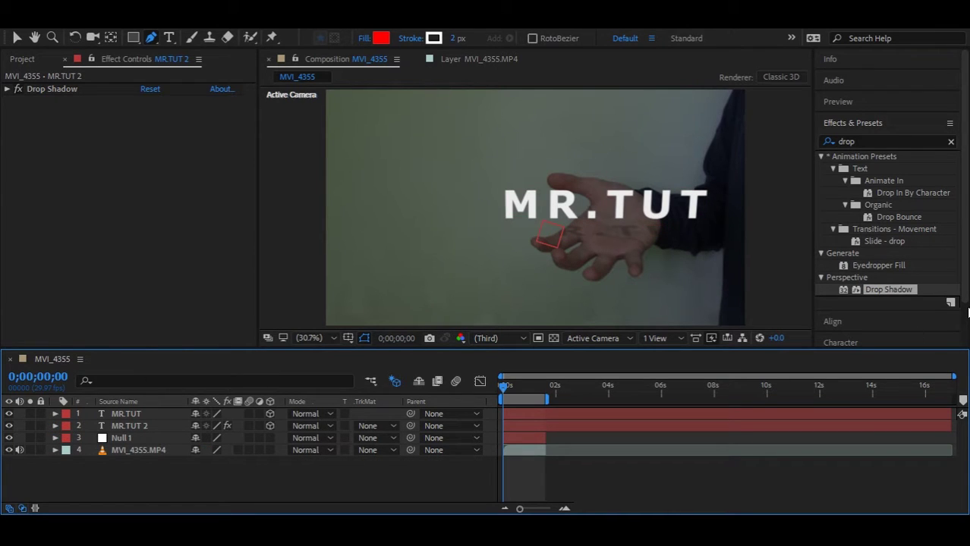
click(128, 426)
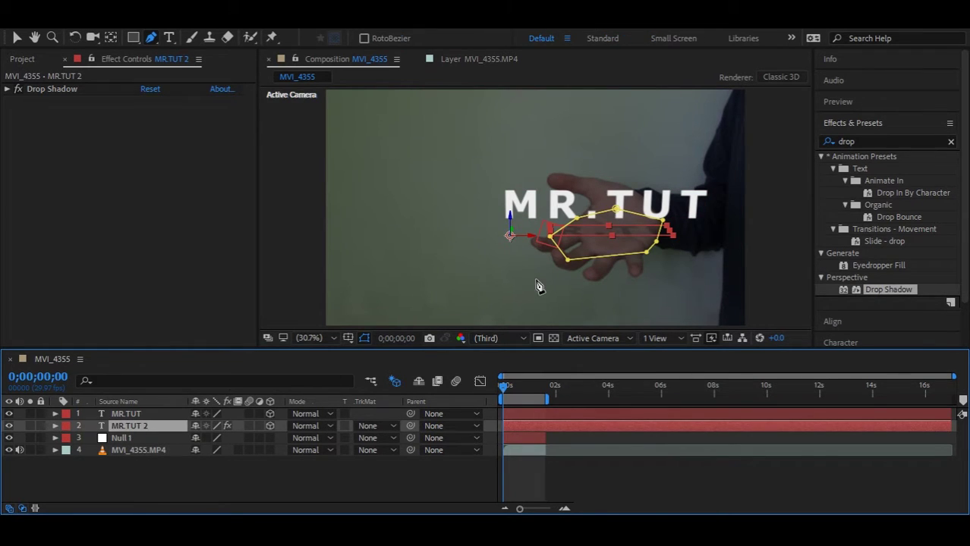
click(160, 416)
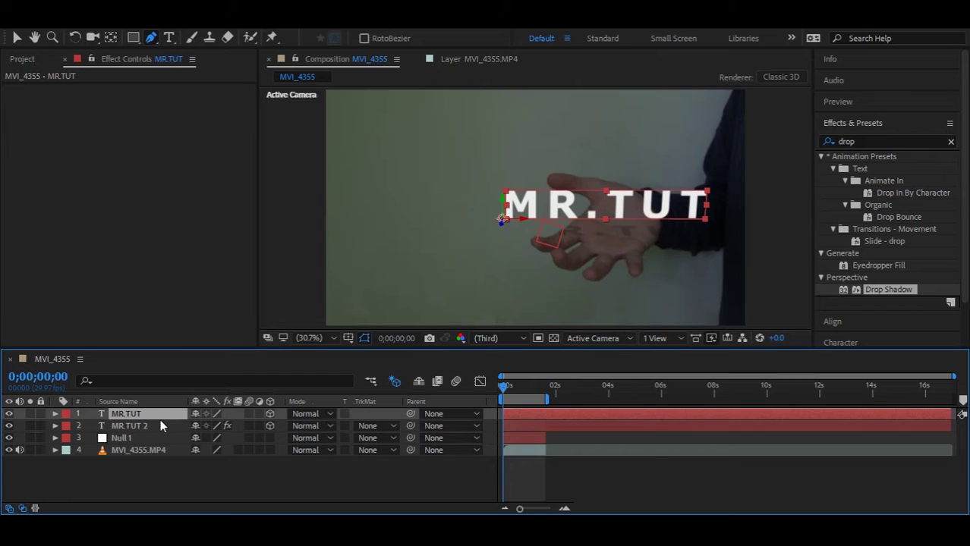
click(157, 427)
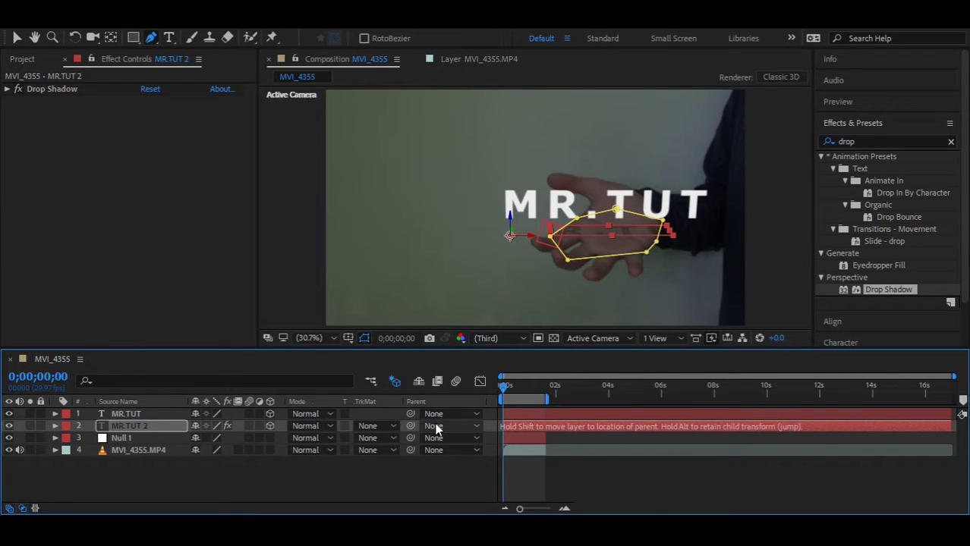
click(441, 484)
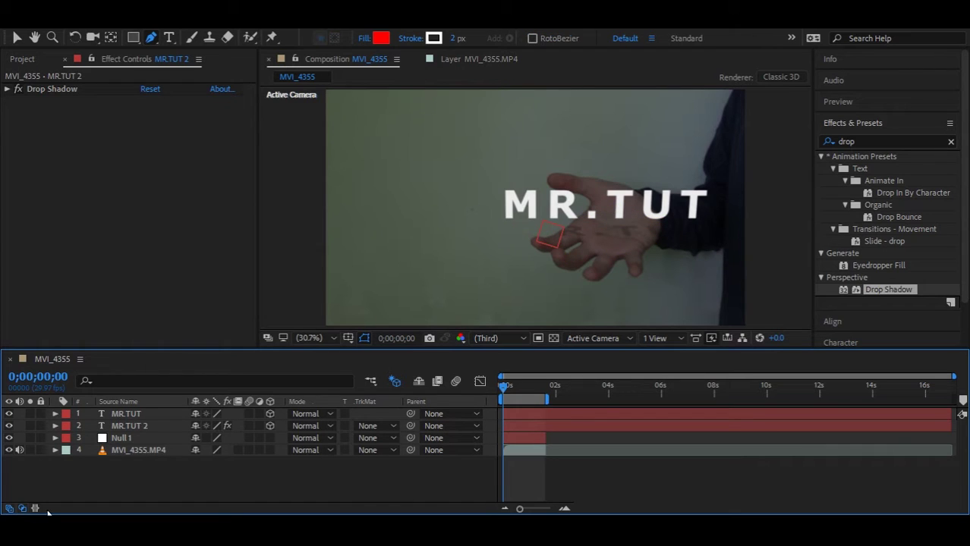
Hide the timeline's layer switches and transfer controls columns and show both of them again
click(22, 509)
click(9, 508)
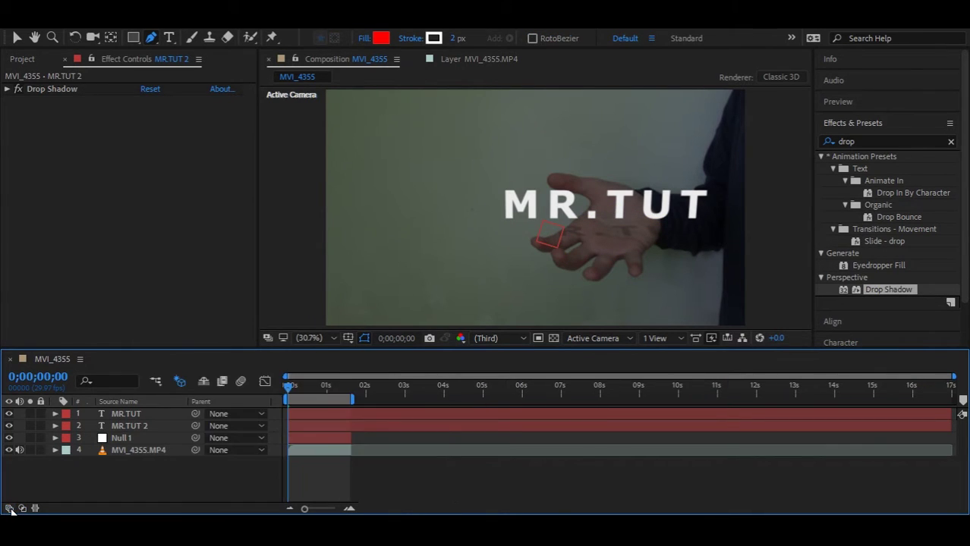
click(9, 508)
click(23, 508)
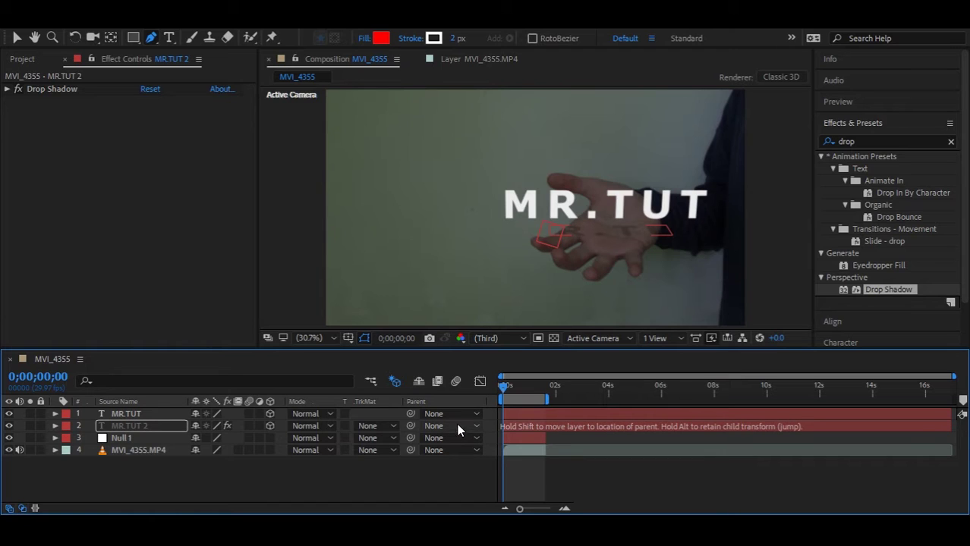
Parent the MR.TUT 2 layer to MR.TUT, and parent the MR.TUT layer to Null 1
click(470, 369)
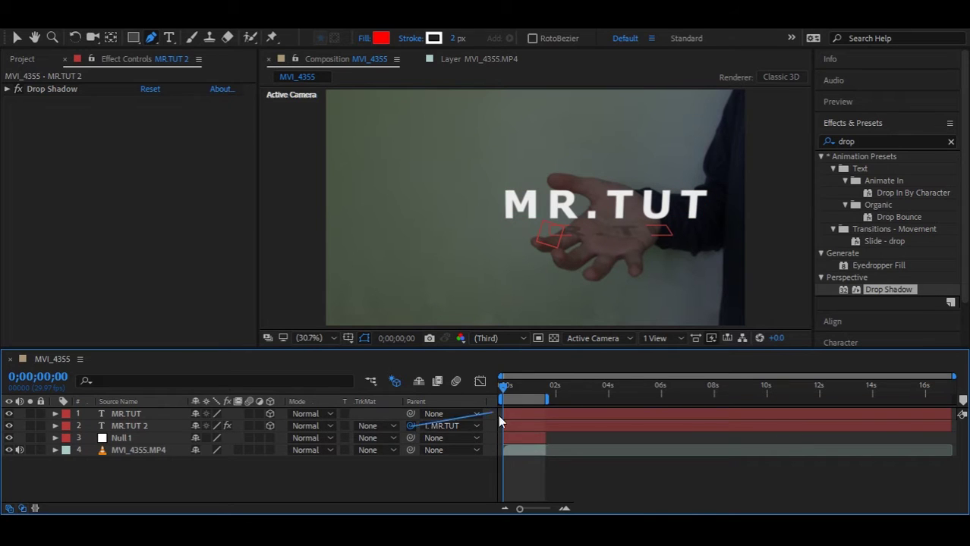
drag(411, 430, 166, 415)
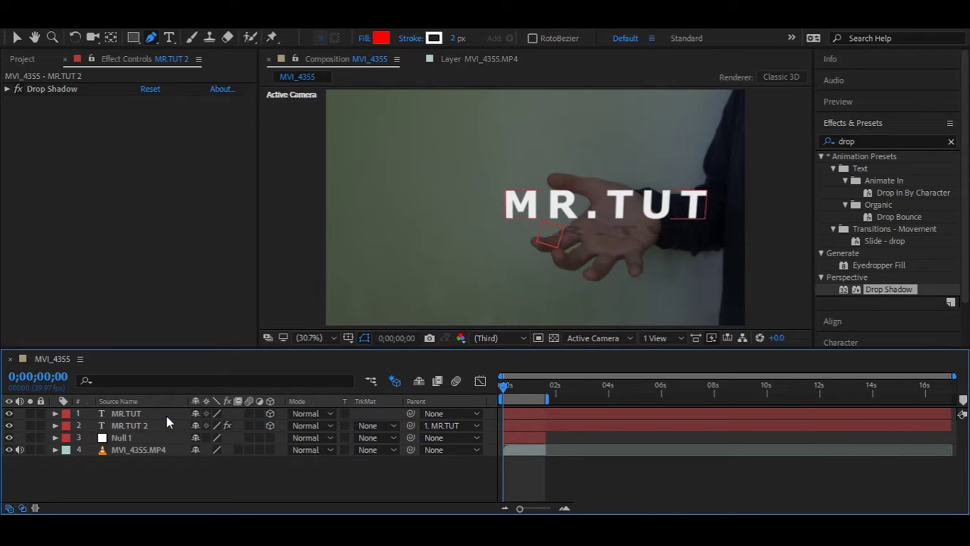
click(167, 415)
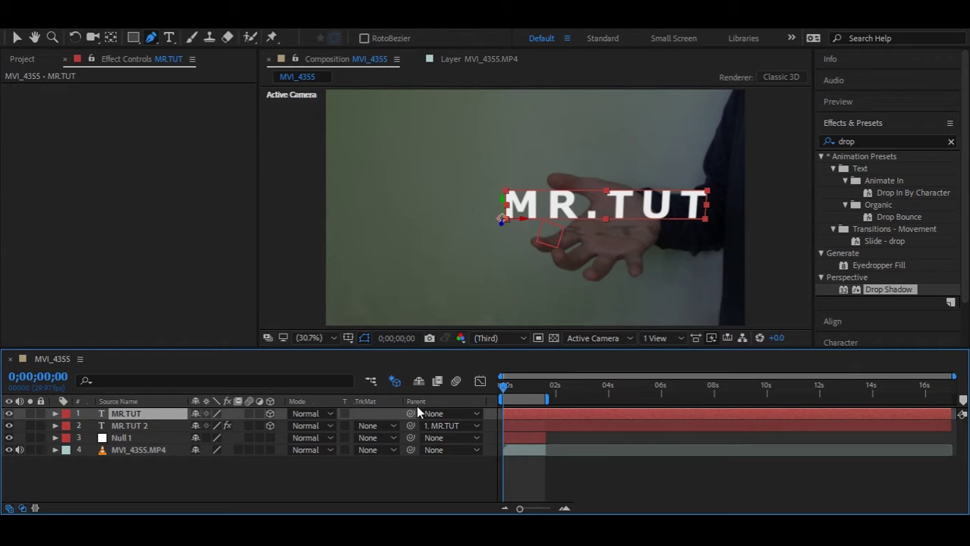
drag(383, 427, 159, 438)
Mute the audio of the MVI_4355.MP4 layer and play back the composition to check the text's motion
key(space)
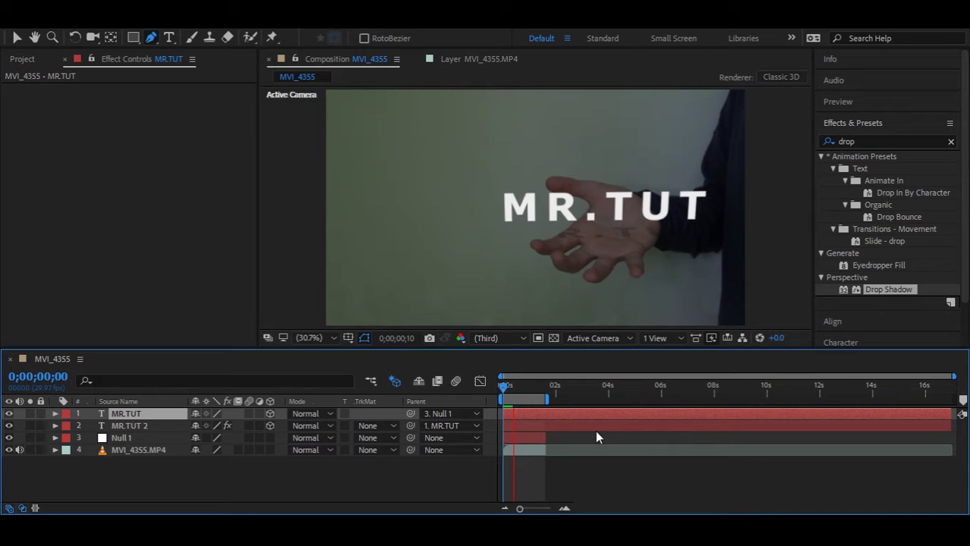
key(space)
click(20, 451)
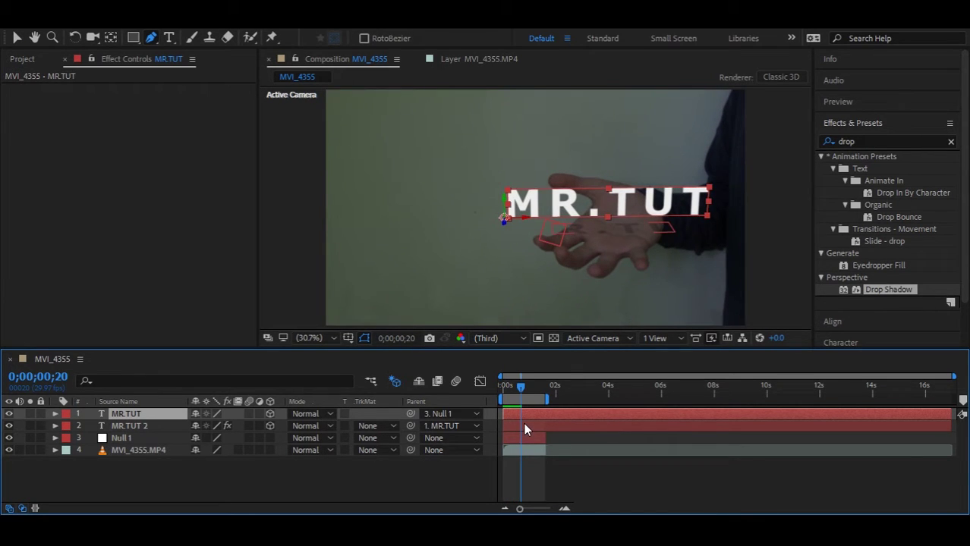
key(space)
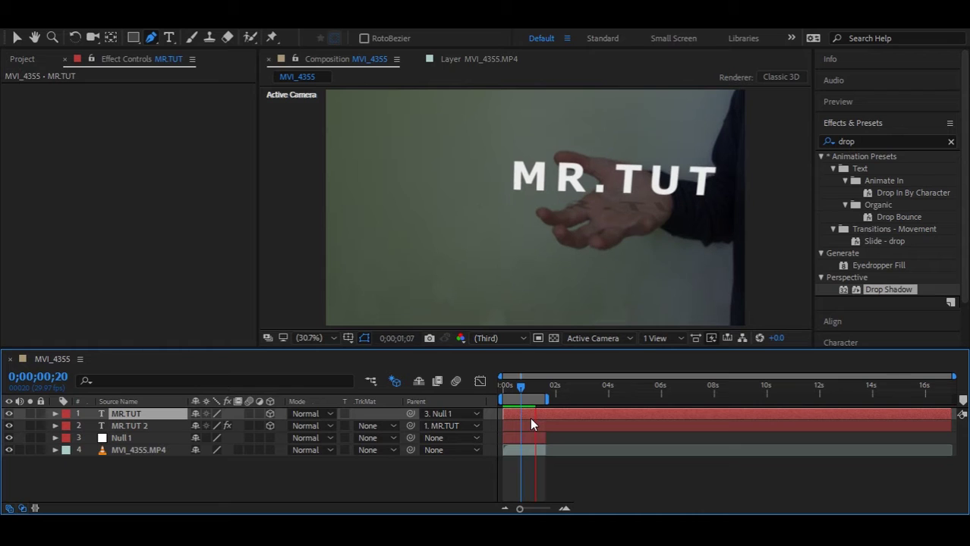